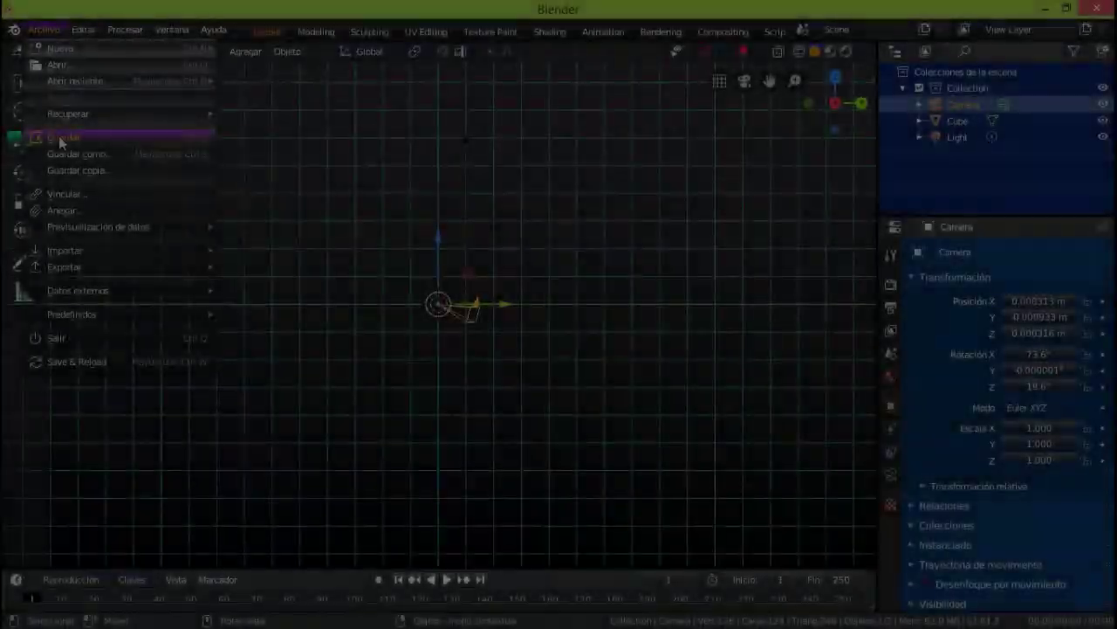
Step: Save As 'EL MODELO DE AVION MAS PEQUEÑO DE BLENDER.blend' into the MAYO 2020 2.81 folder
{"action": "left_click", "coordinate": [58, 136]}
{"action": "left_click", "coordinate": [281, 96]}
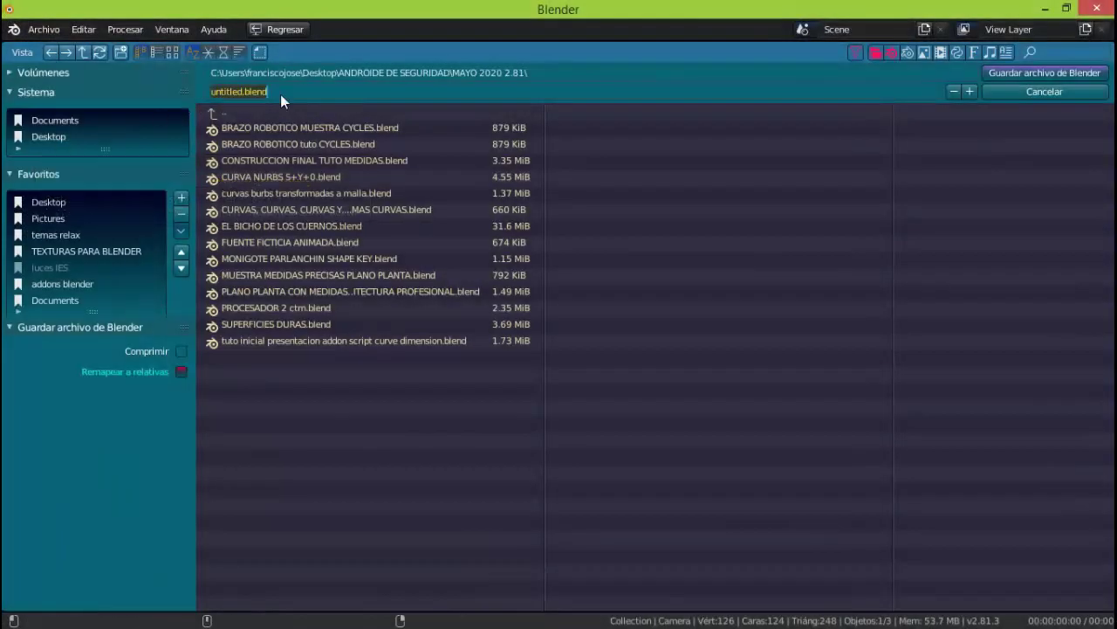
{"action": "type", "text": "E"}
{"action": "type", "text": "L MODELO "}
{"action": "type", "text": "DE MI"}
{"action": "type", "text": "ON"}
{"action": "type", "text": "M"}
{"action": "type", "text": "AS P"}
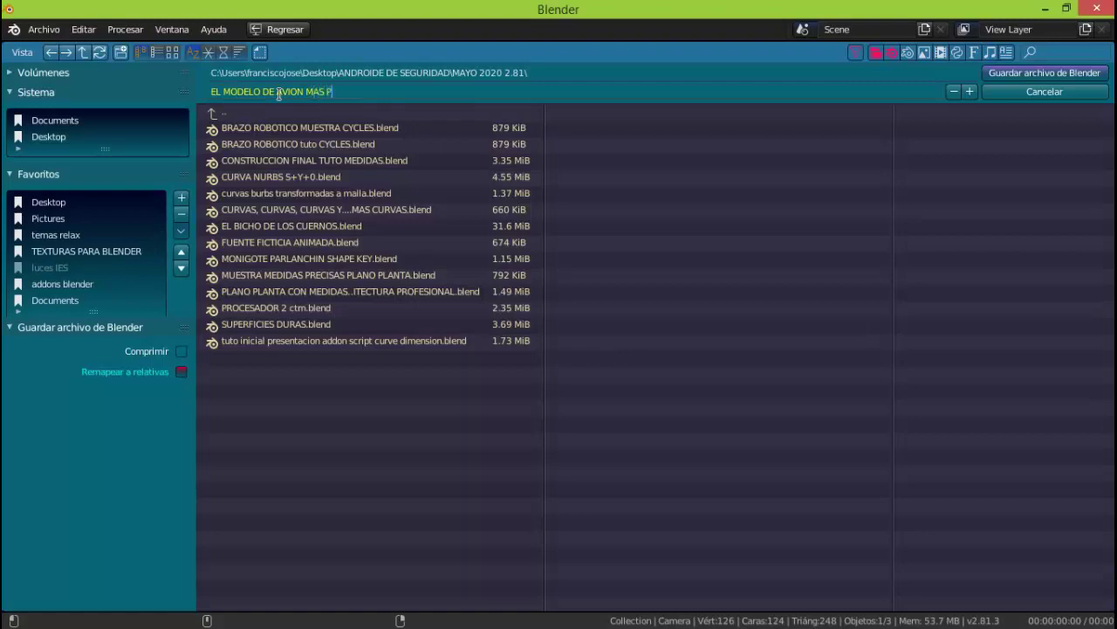
{"action": "type", "text": "EQUEÑO DE"}
{"action": "type", "text": " BLENDER"}
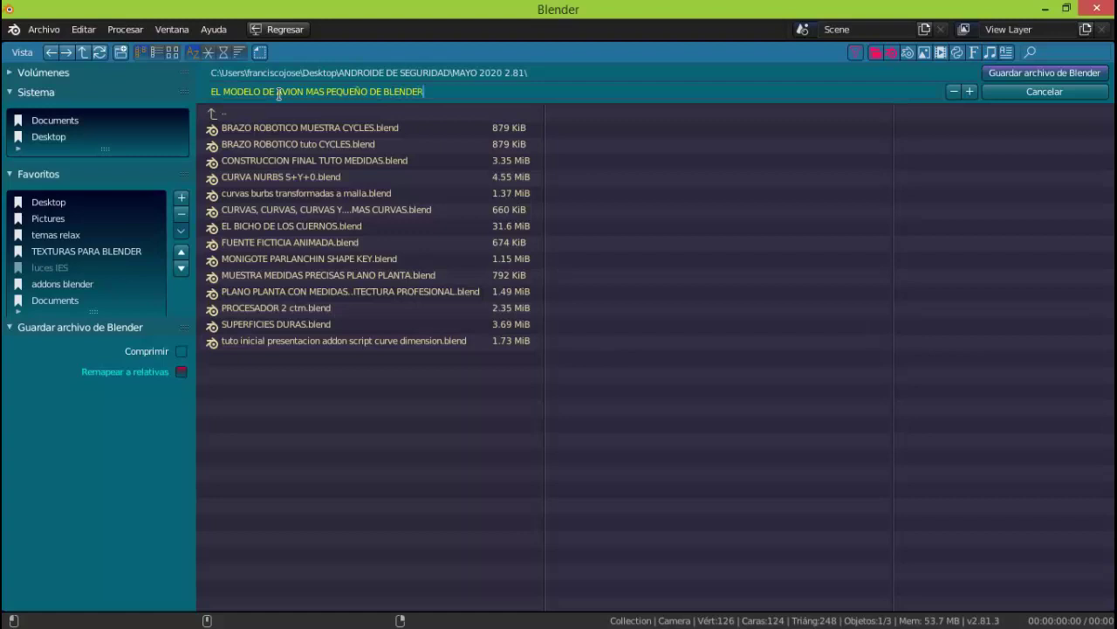
{"action": "key", "text": "Return"}
{"action": "left_click", "coordinate": [1017, 73]}
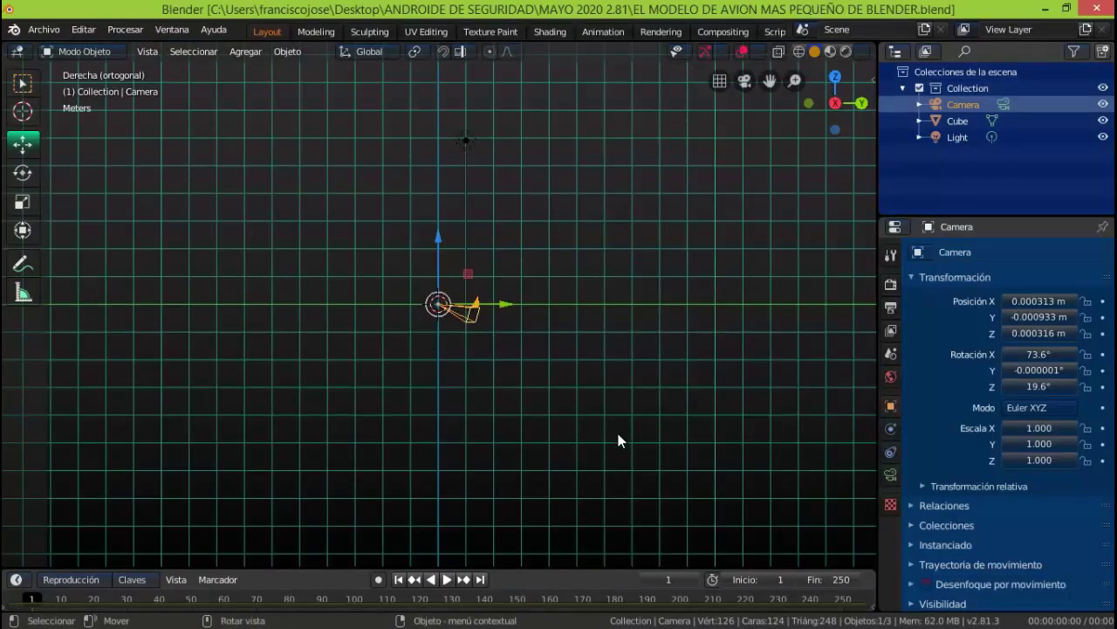
{"action": "key", "text": "KP_4"}
{"action": "key", "text": "KP_4"}
{"action": "key", "text": "KP_4"}
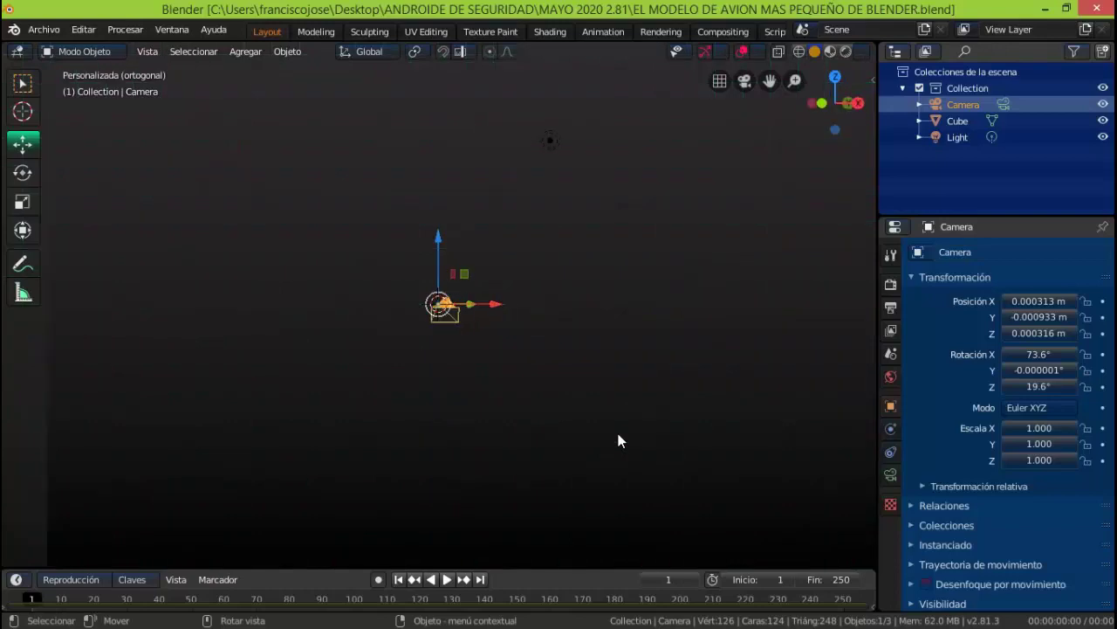
{"action": "key", "text": "KP_5"}
{"action": "key", "text": "KP_2"}
{"action": "key", "text": "KP_2"}
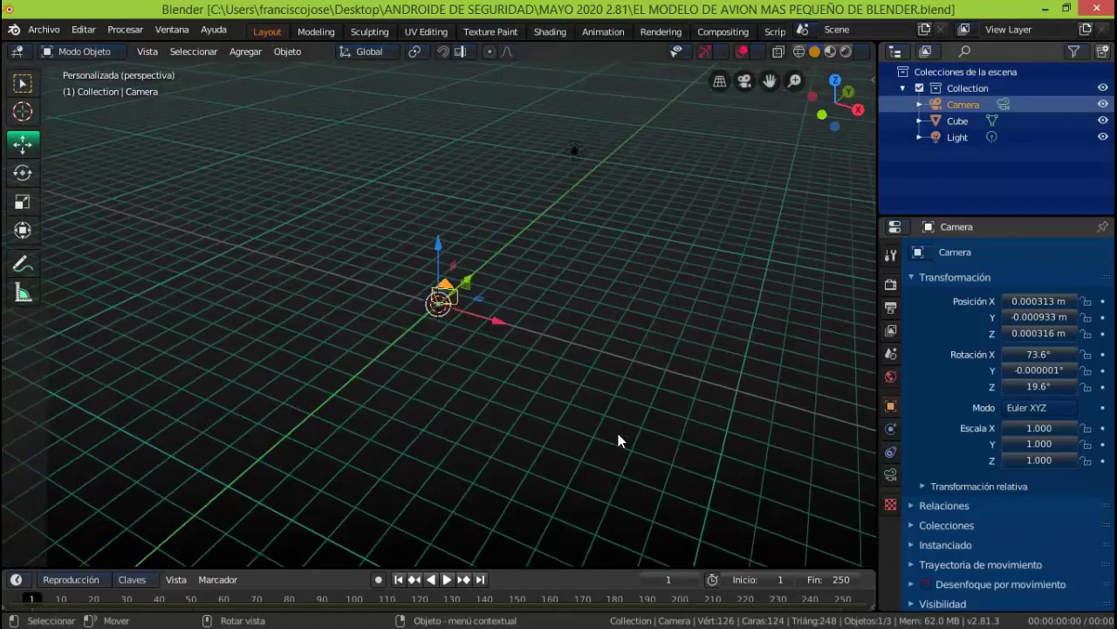
{"action": "key", "text": "KP_4"}
{"action": "key", "text": "KP_4"}
{"action": "key", "text": "KP_4"}
{"action": "key", "text": "KP_4"}
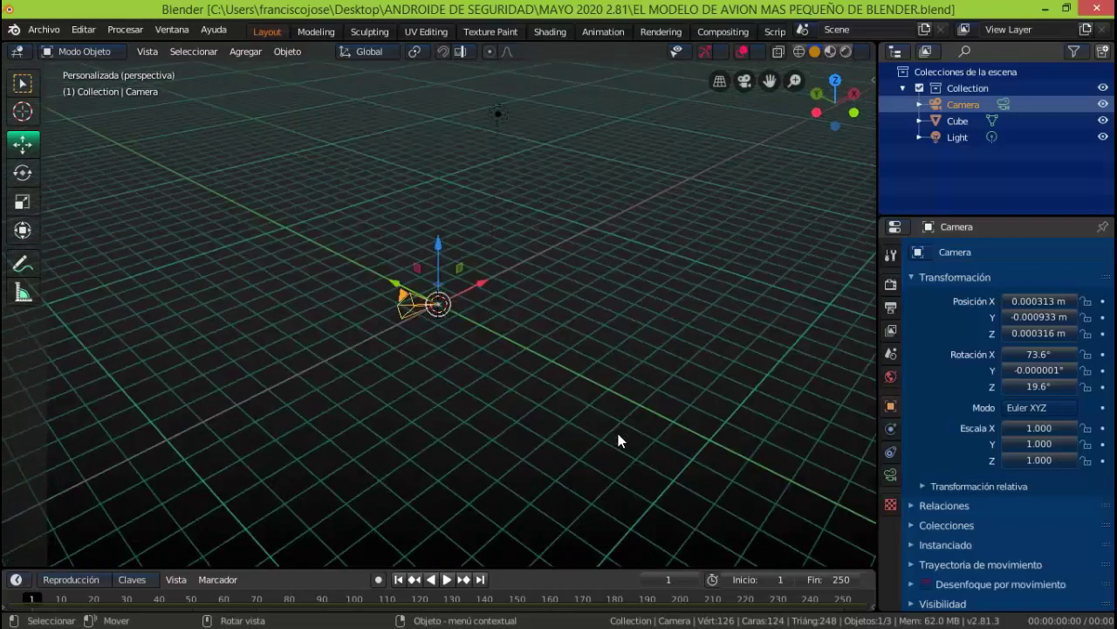
{"action": "key", "text": "KP_4"}
{"action": "key", "text": "KP_4"}
{"action": "key", "text": "KP_4"}
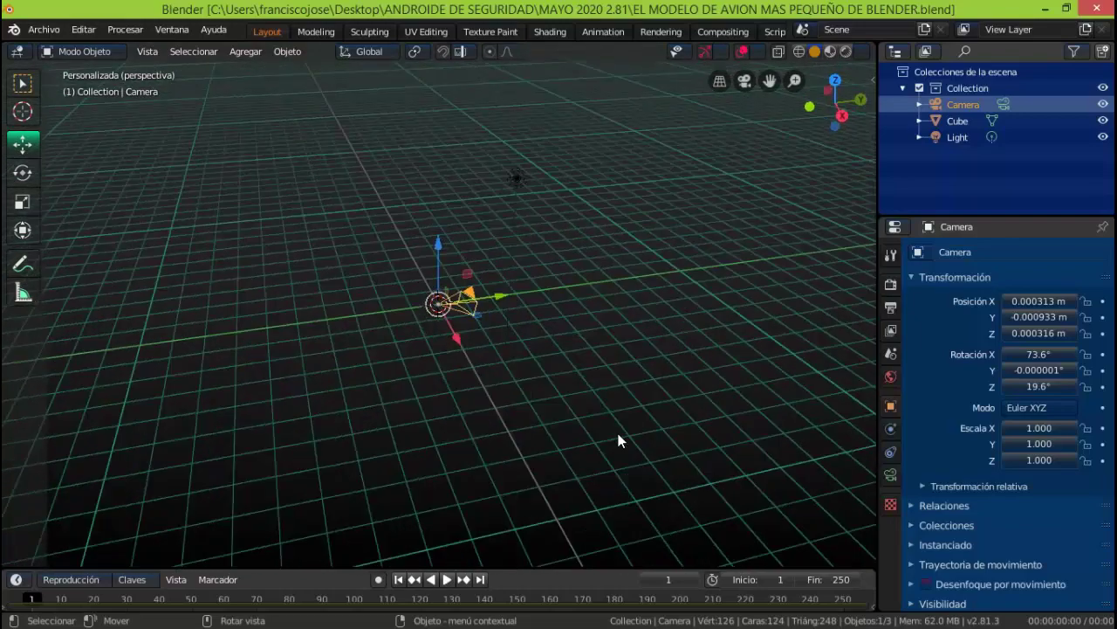
{"action": "key", "text": "KP_4"}
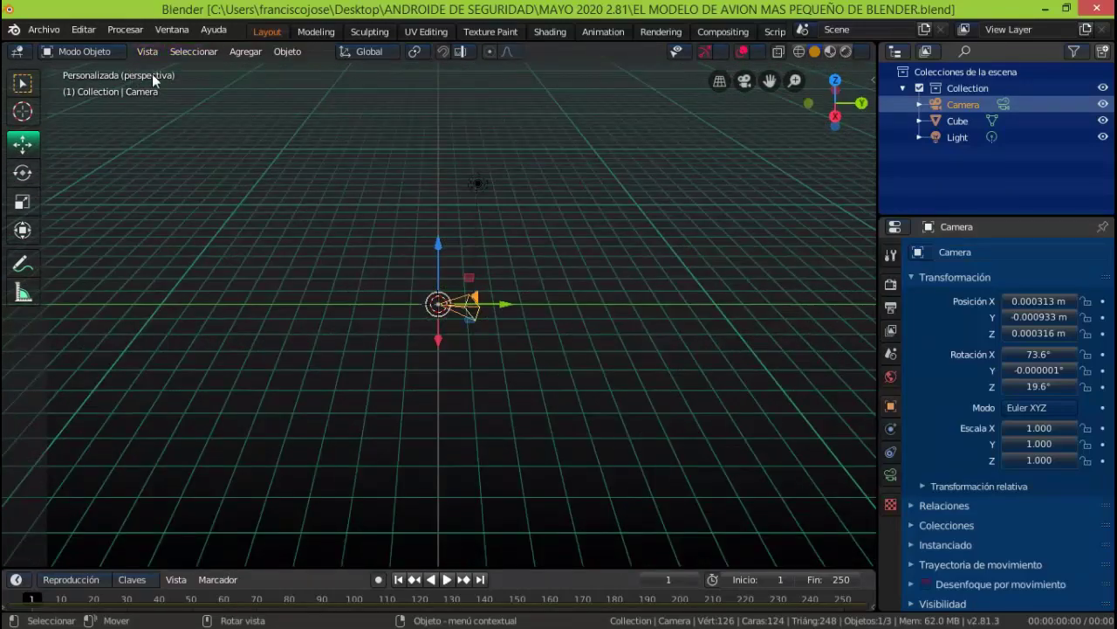
{"action": "key", "text": "KP_5"}
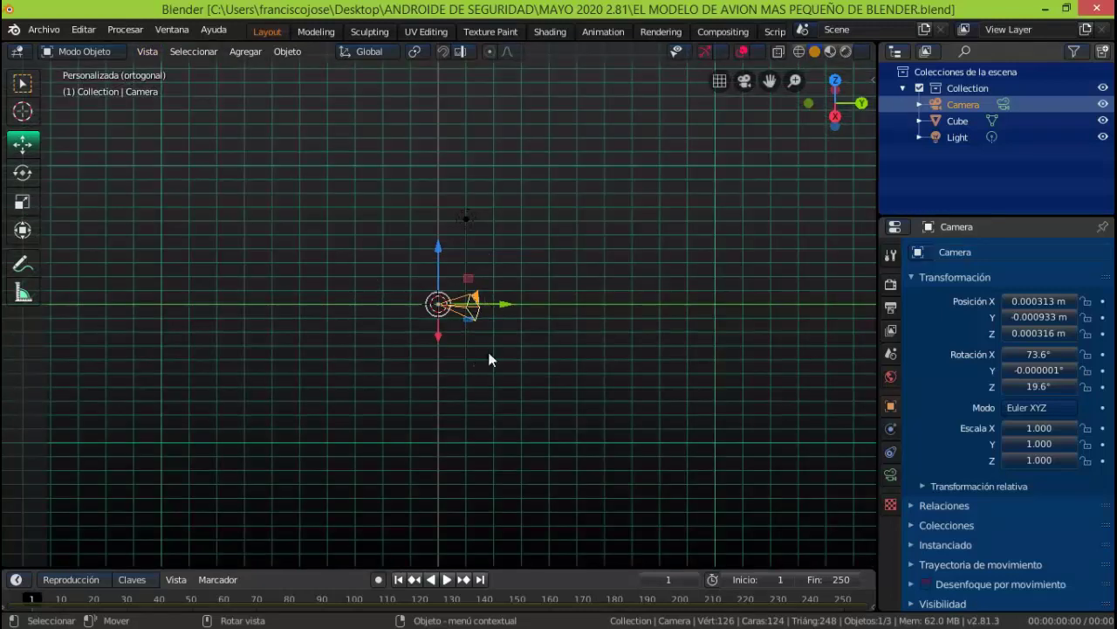
Step: Select the Cube object holding the airplane and zoom the viewport in on the origin
{"action": "left_click", "coordinate": [963, 124]}
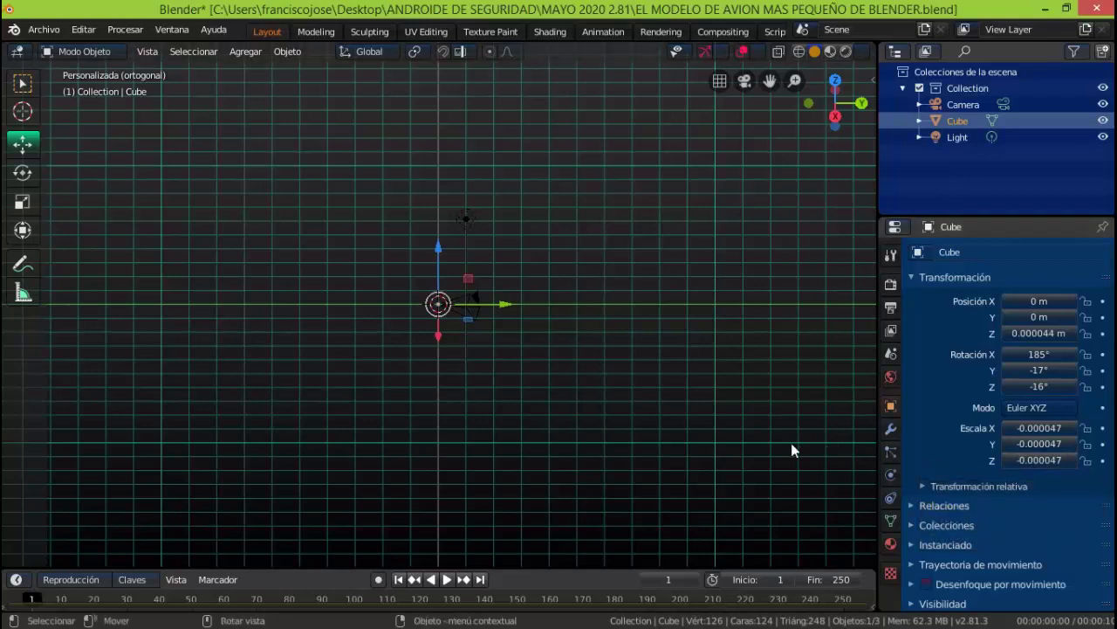
{"action": "scroll", "coordinate": [792, 450], "scroll_direction": "up", "scroll_amount": 2}
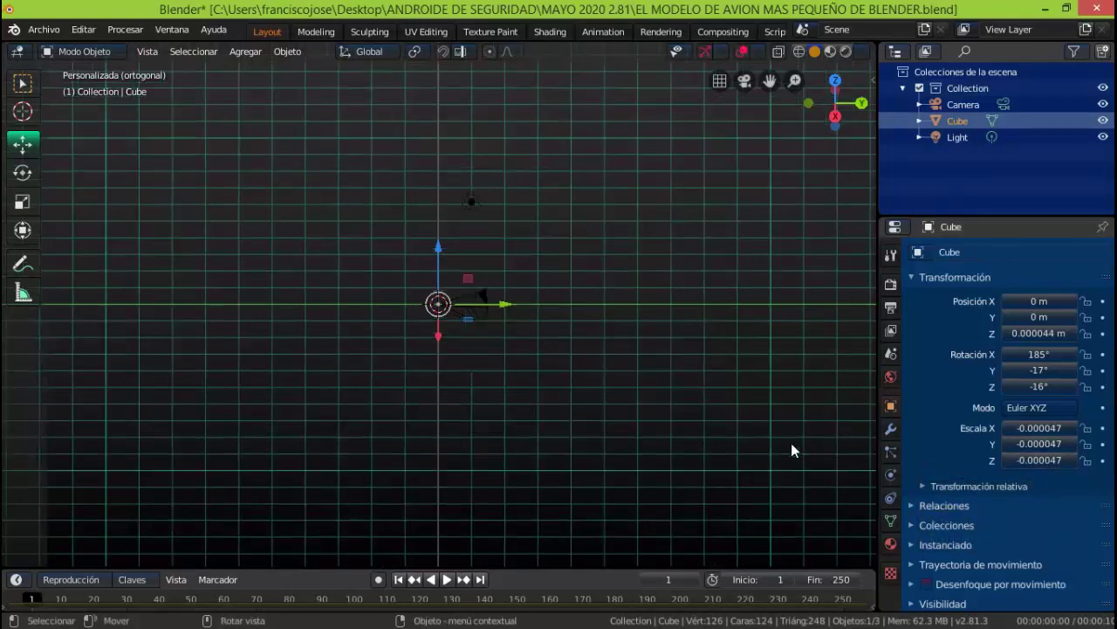
{"action": "scroll", "coordinate": [793, 449], "scroll_direction": "up", "scroll_amount": 1}
{"action": "scroll", "coordinate": [793, 449], "scroll_direction": "up", "scroll_amount": 1}
{"action": "scroll", "coordinate": [793, 450], "scroll_direction": "up", "scroll_amount": 1}
{"action": "scroll", "coordinate": [792, 450], "scroll_direction": "up", "scroll_amount": 1}
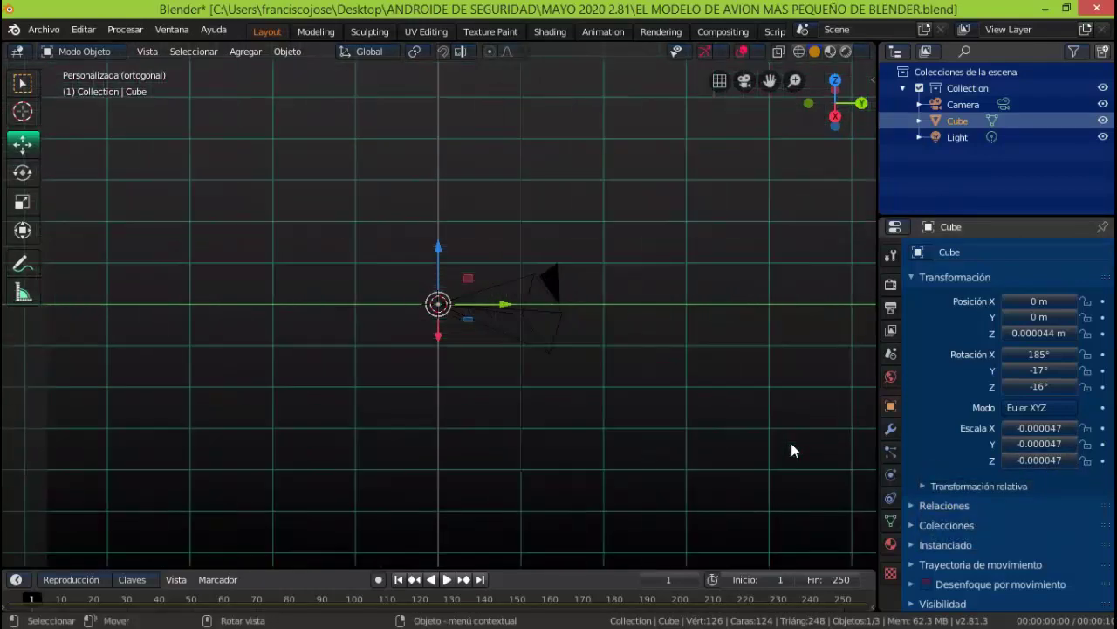
{"action": "scroll", "coordinate": [793, 450], "scroll_direction": "up", "scroll_amount": 1}
{"action": "scroll", "coordinate": [792, 450], "scroll_direction": "up", "scroll_amount": 1}
{"action": "scroll", "coordinate": [793, 450], "scroll_direction": "up", "scroll_amount": 1}
{"action": "scroll", "coordinate": [792, 444], "scroll_direction": "up", "scroll_amount": 1}
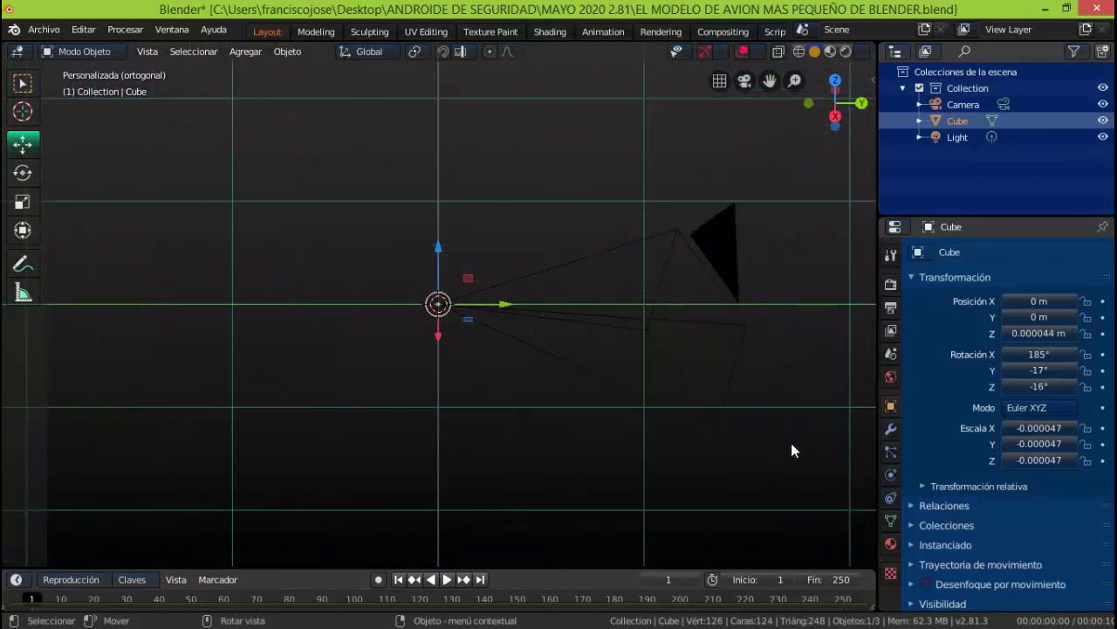
{"action": "scroll", "coordinate": [792, 444], "scroll_direction": "up", "scroll_amount": 1}
{"action": "scroll", "coordinate": [792, 445], "scroll_direction": "up", "scroll_amount": 1}
{"action": "scroll", "coordinate": [792, 444], "scroll_direction": "up", "scroll_amount": 1}
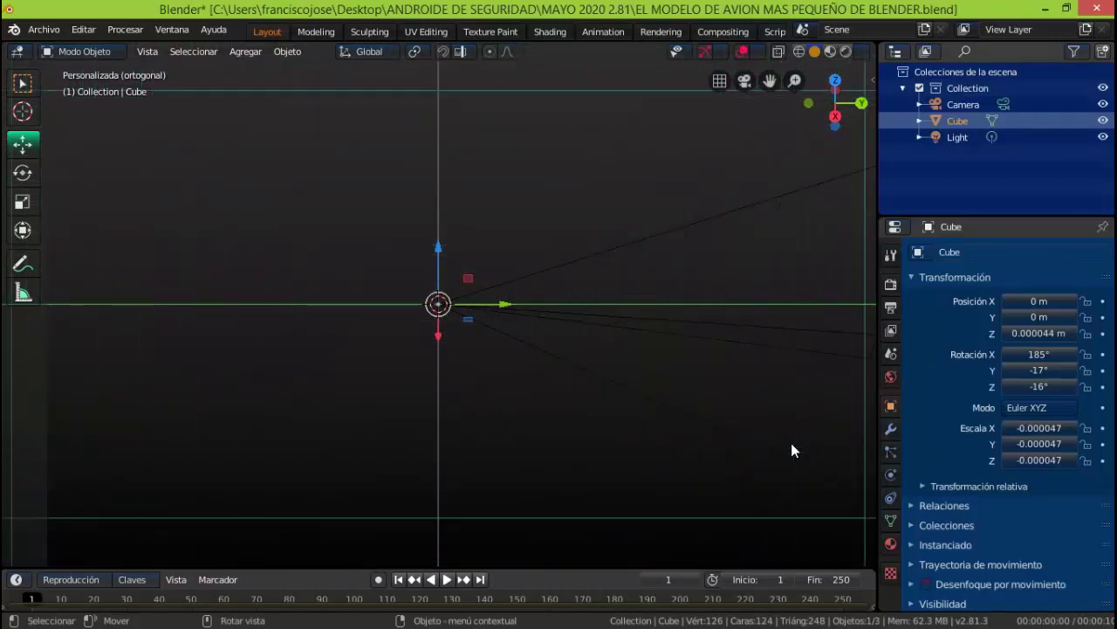
Step: Preview the airplane through the scene camera, then return and zoom in on it at the origin
{"action": "key", "text": "KP_0"}
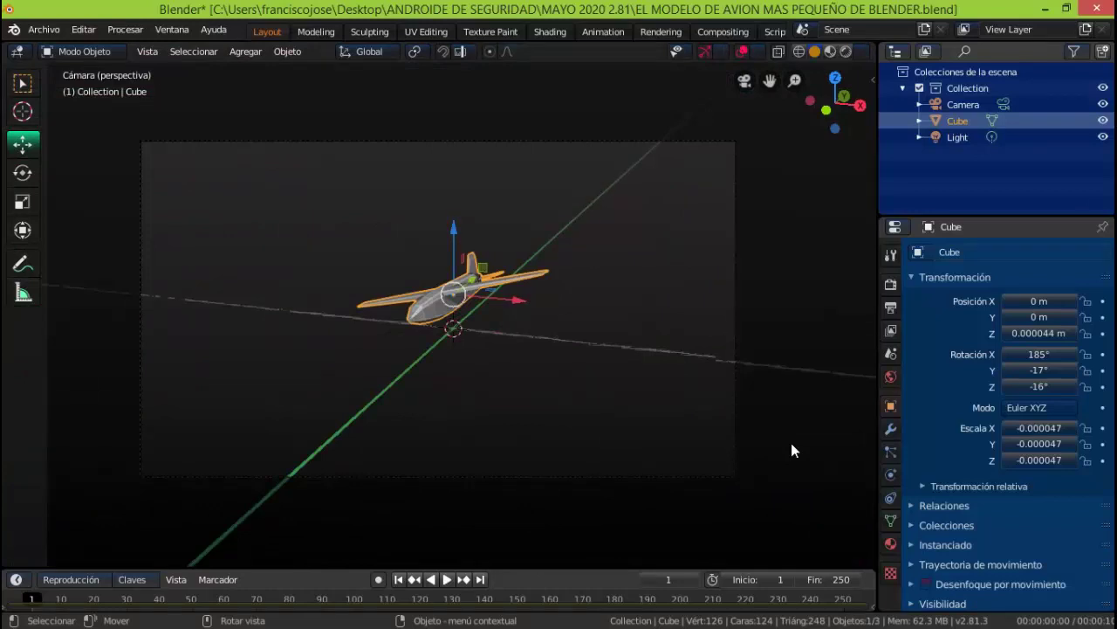
{"action": "key", "text": "KP_0"}
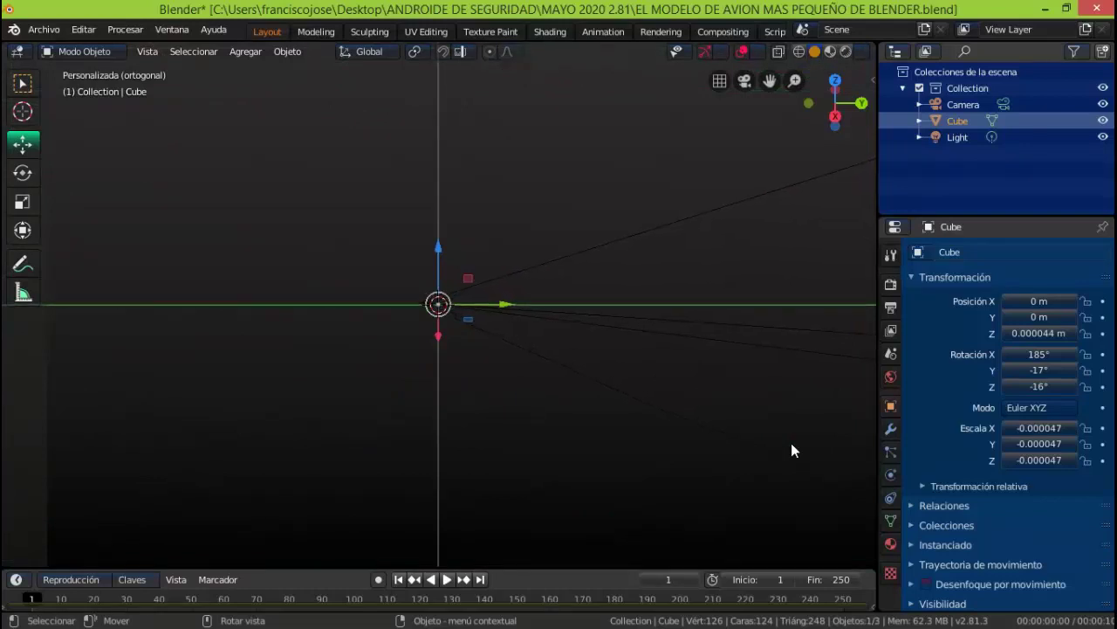
{"action": "scroll", "coordinate": [791, 450], "scroll_direction": "up", "scroll_amount": 5}
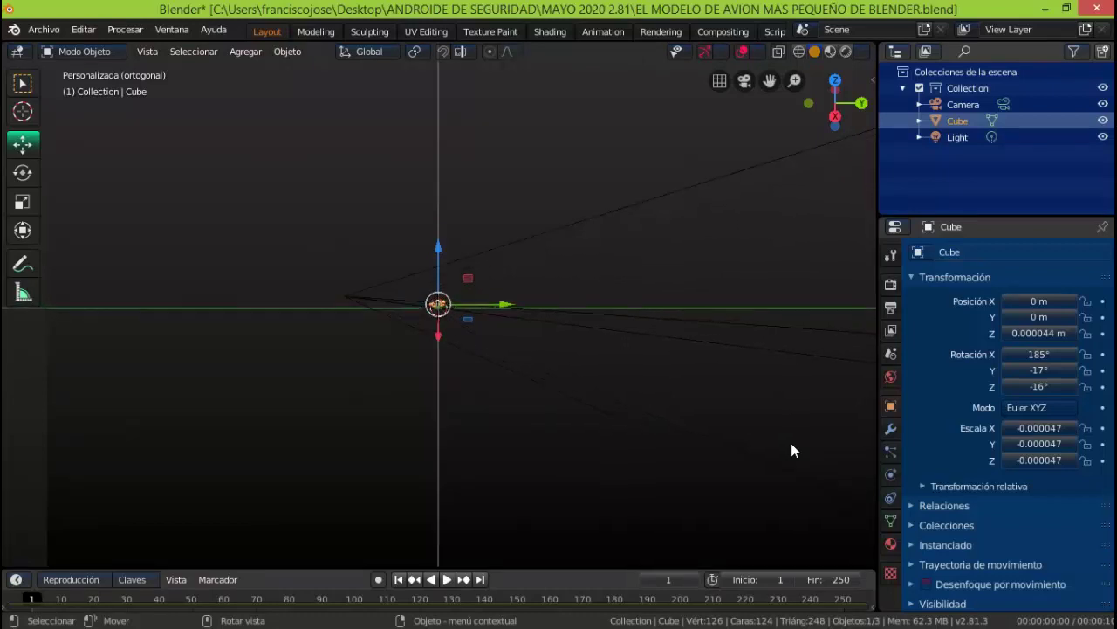
{"action": "scroll", "coordinate": [792, 443], "scroll_direction": "up", "scroll_amount": 1}
{"action": "scroll", "coordinate": [792, 443], "scroll_direction": "up", "scroll_amount": 1}
{"action": "scroll", "coordinate": [792, 443], "scroll_direction": "up", "scroll_amount": 1}
{"action": "scroll", "coordinate": [792, 444], "scroll_direction": "up", "scroll_amount": 2}
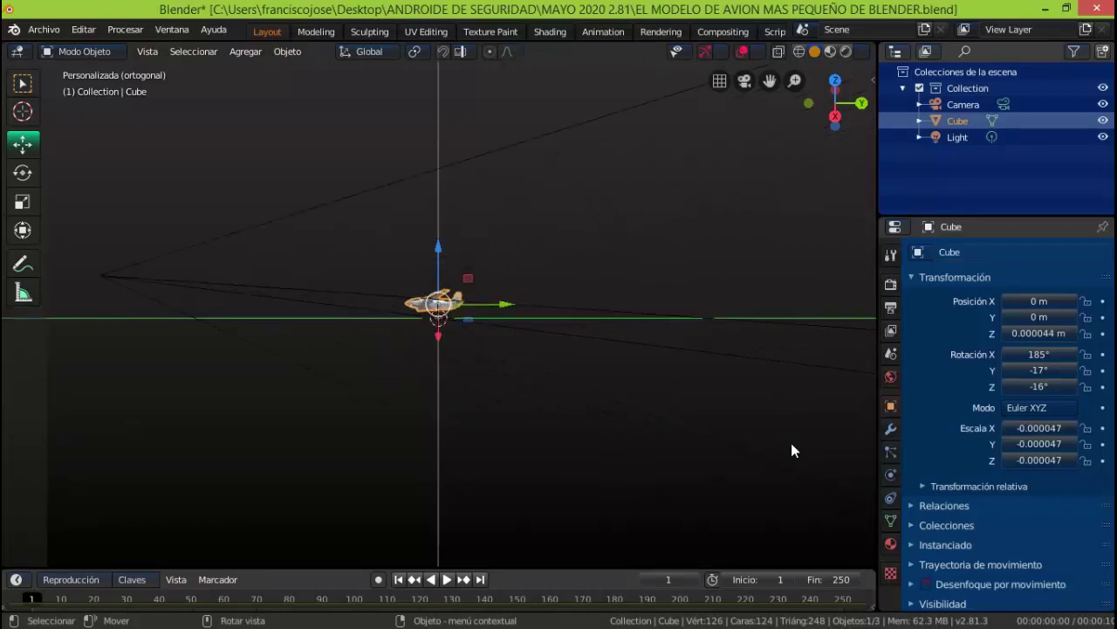
{"action": "scroll", "coordinate": [792, 443], "scroll_direction": "up", "scroll_amount": 1}
{"action": "scroll", "coordinate": [792, 444], "scroll_direction": "up", "scroll_amount": 1}
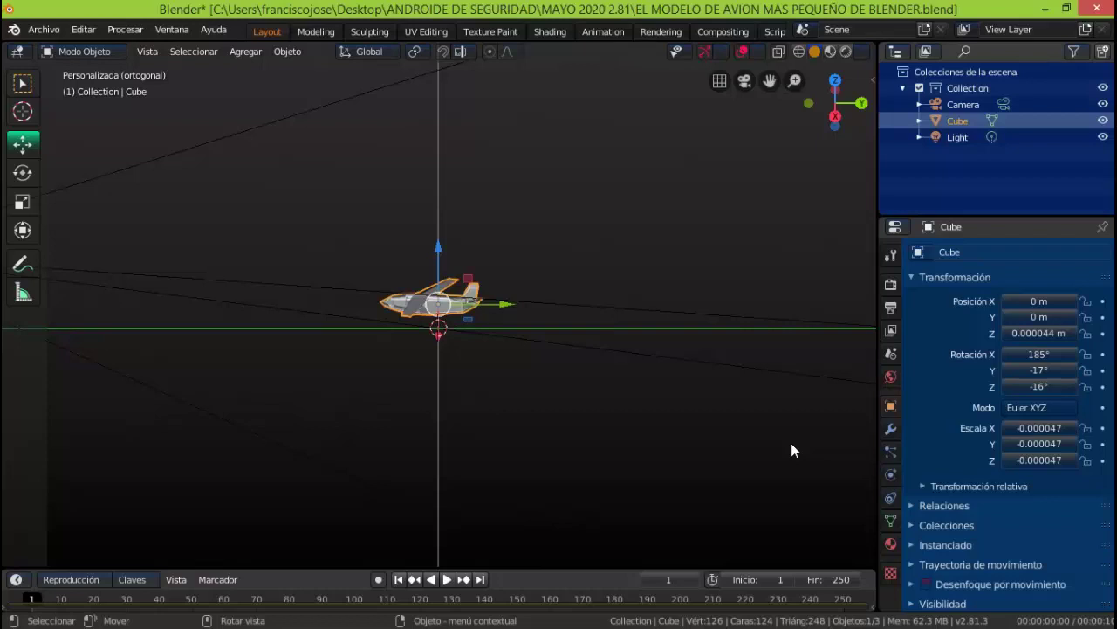
Step: With the Measure tool, draw a ruler along the airplane's length reading 0.000154 m
{"action": "left_click", "coordinate": [29, 295]}
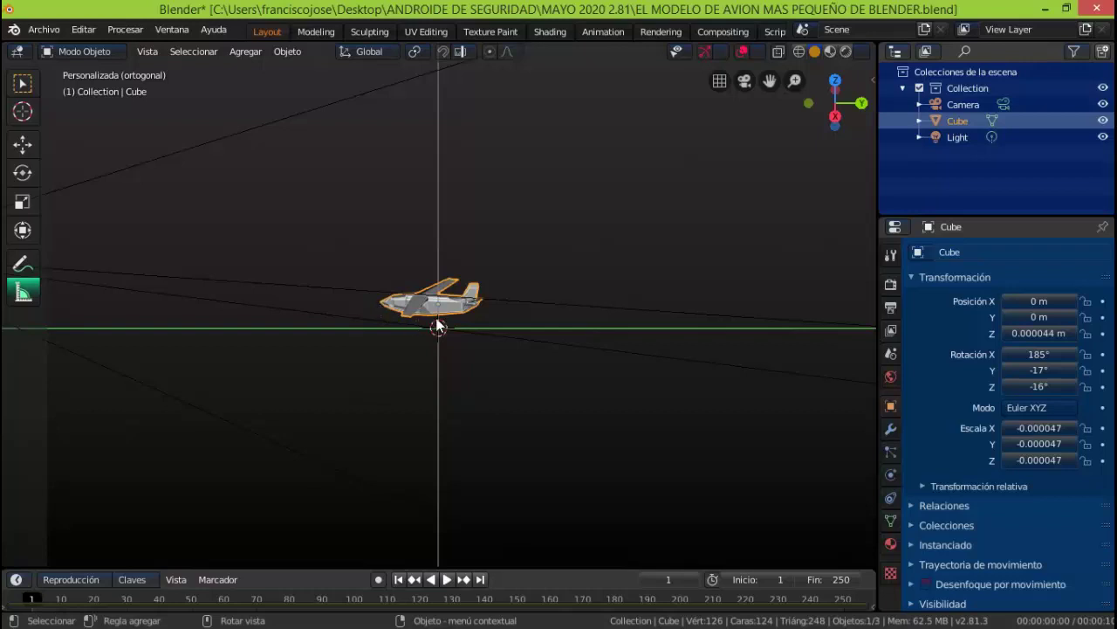
{"action": "left_click", "coordinate": [385, 333]}
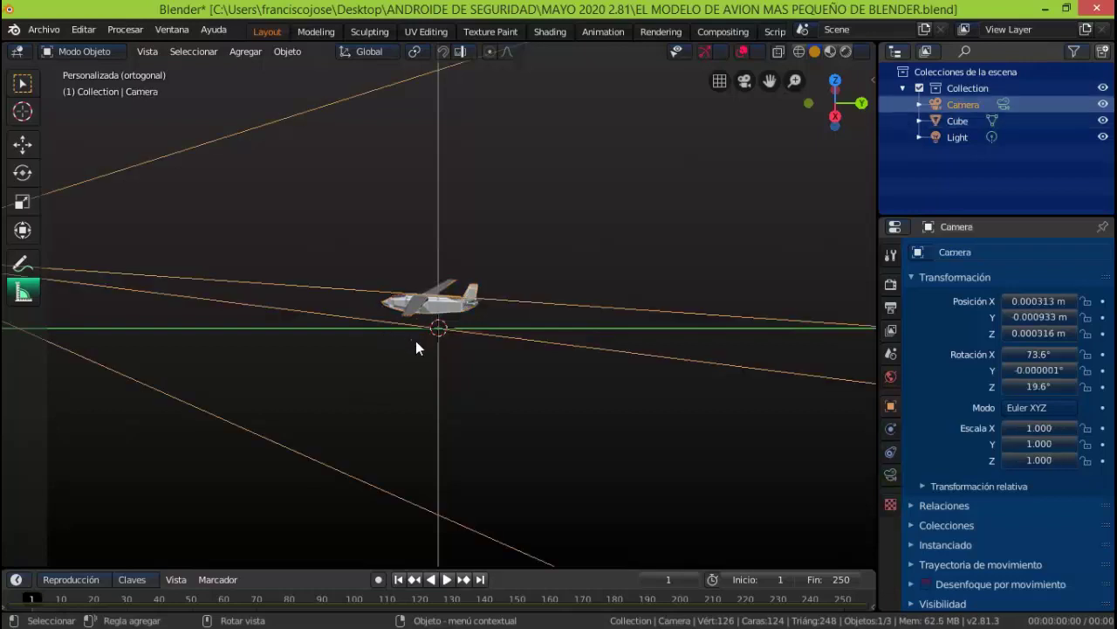
{"action": "left_click_drag", "start_coordinate": [382, 348], "coordinate": [444, 351]}
{"action": "left_click_drag", "start_coordinate": [445, 352], "coordinate": [479, 345]}
{"action": "left_click_drag", "start_coordinate": [384, 345], "coordinate": [382, 303]}
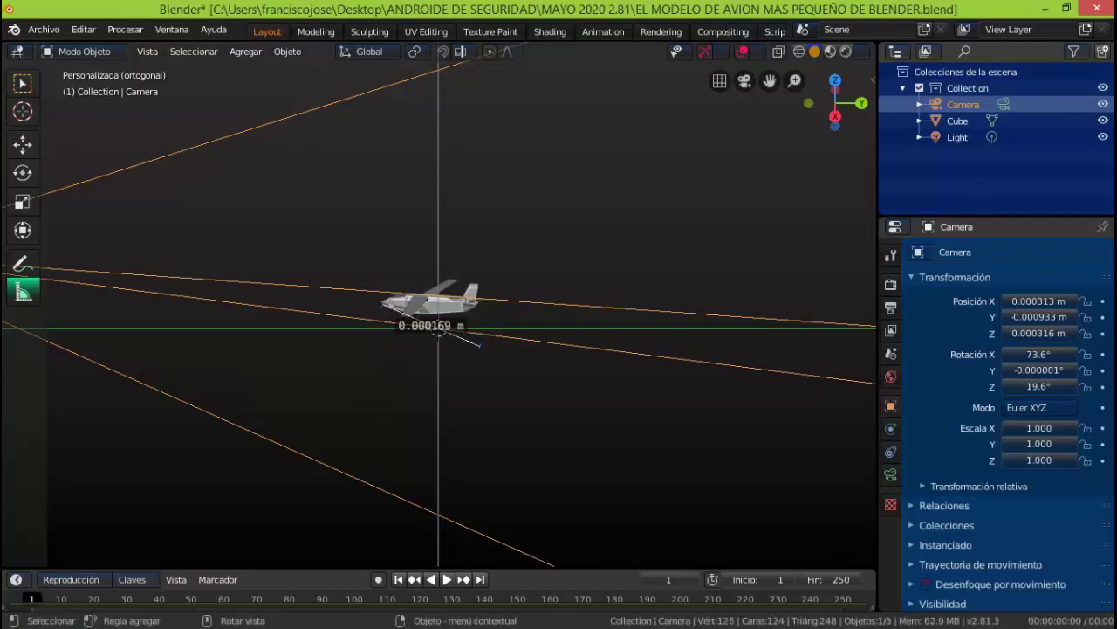
{"action": "mouse_move", "coordinate": [480, 345]}
{"action": "left_mouse_down"}
{"action": "mouse_move", "coordinate": [490, 308]}
{"action": "mouse_move", "coordinate": [478, 303]}
{"action": "left_mouse_up"}
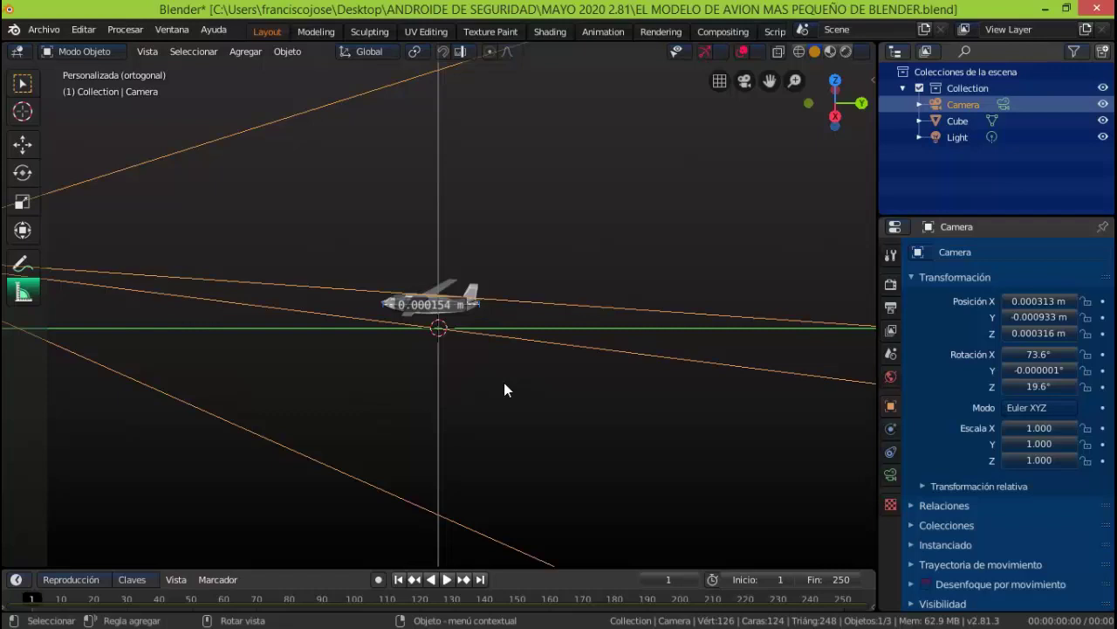
Step: Switch to camera view, select the airplane, try Annotate and Select Box, then return to Measure
{"action": "key", "text": "KP_0"}
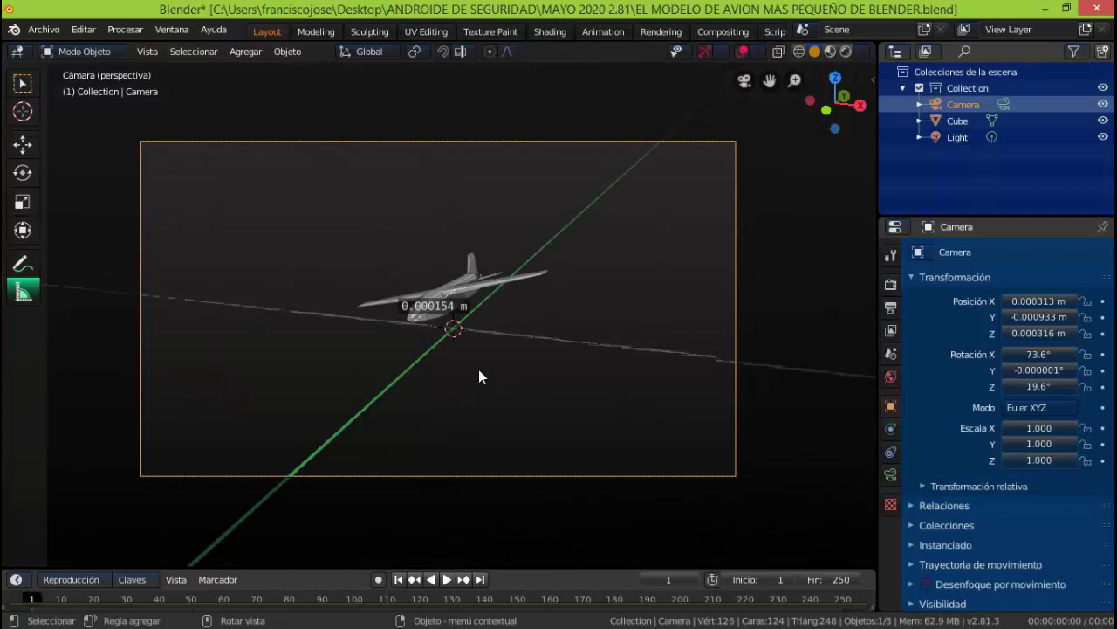
{"action": "left_click", "coordinate": [360, 308]}
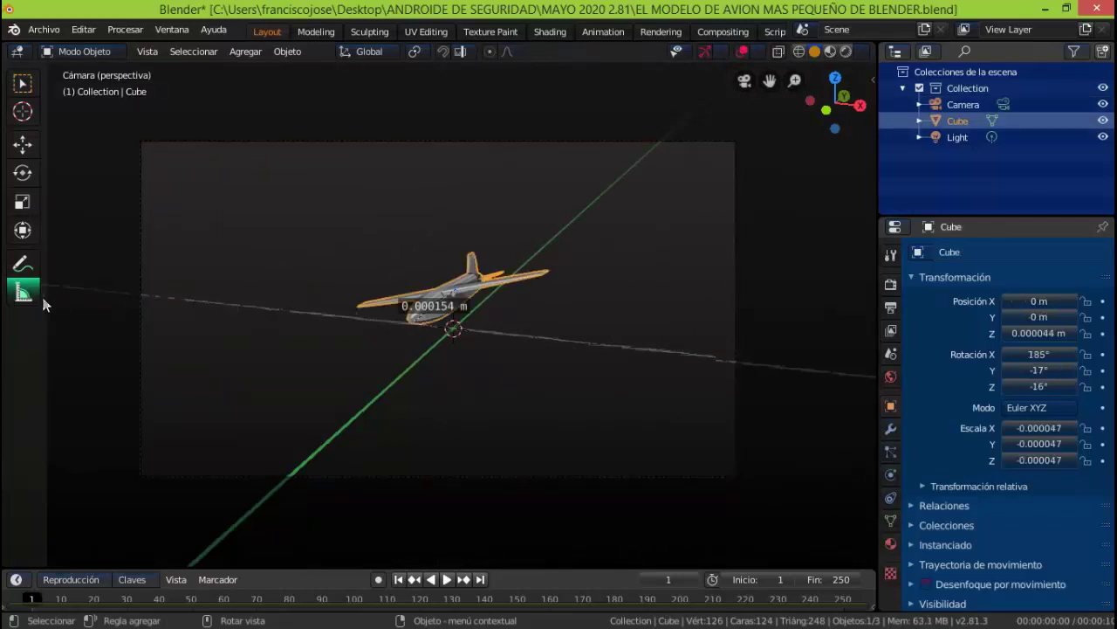
{"action": "left_click", "coordinate": [23, 264]}
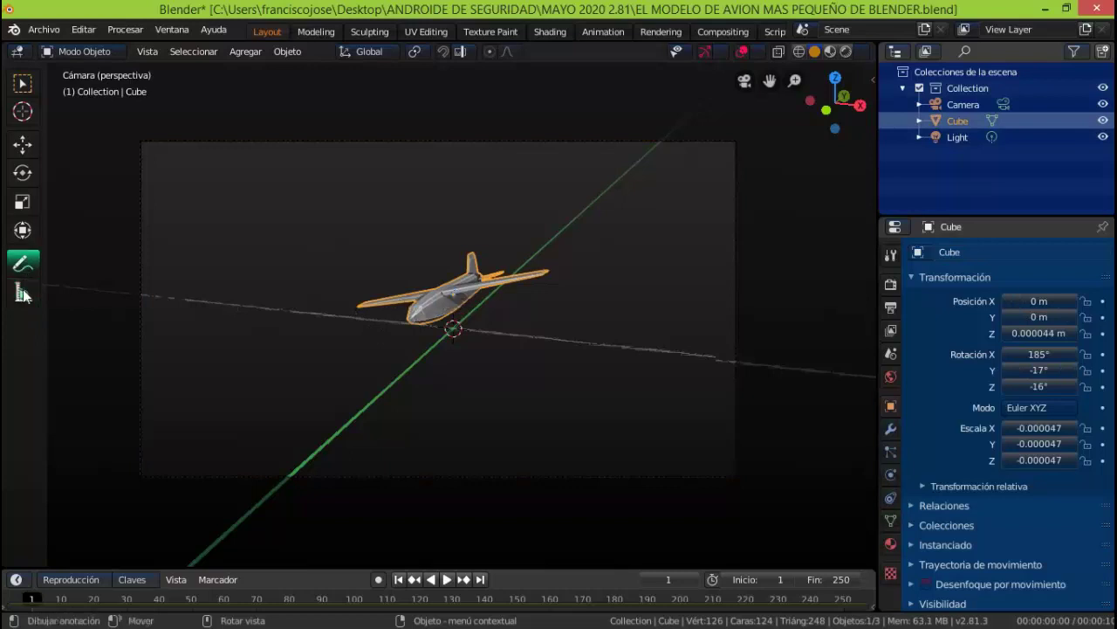
{"action": "left_click", "coordinate": [23, 293]}
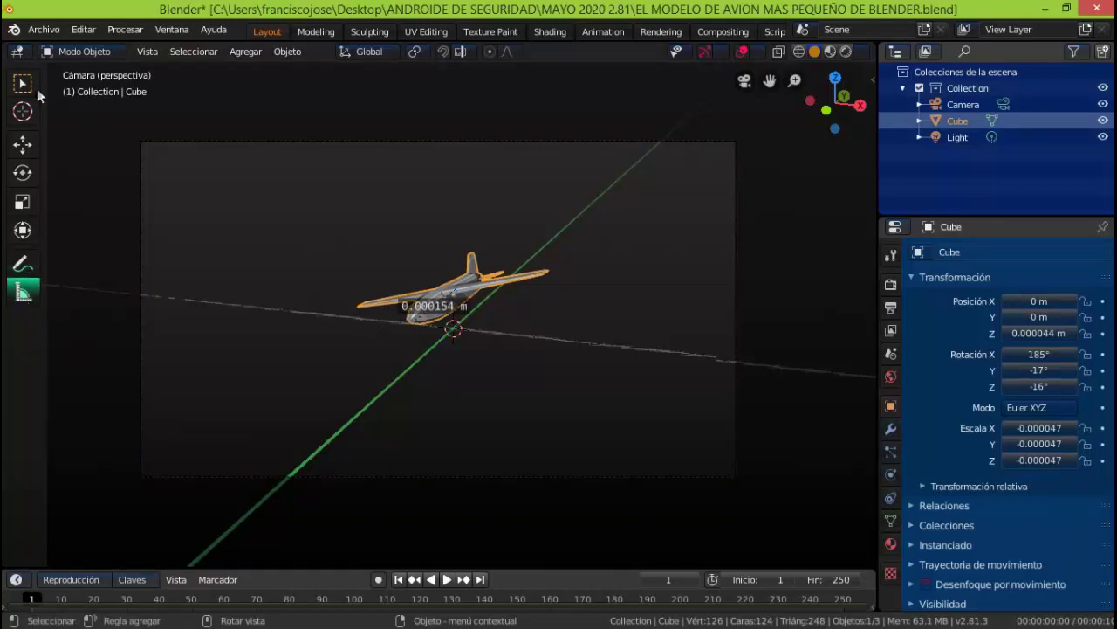
{"action": "left_click", "coordinate": [23, 84]}
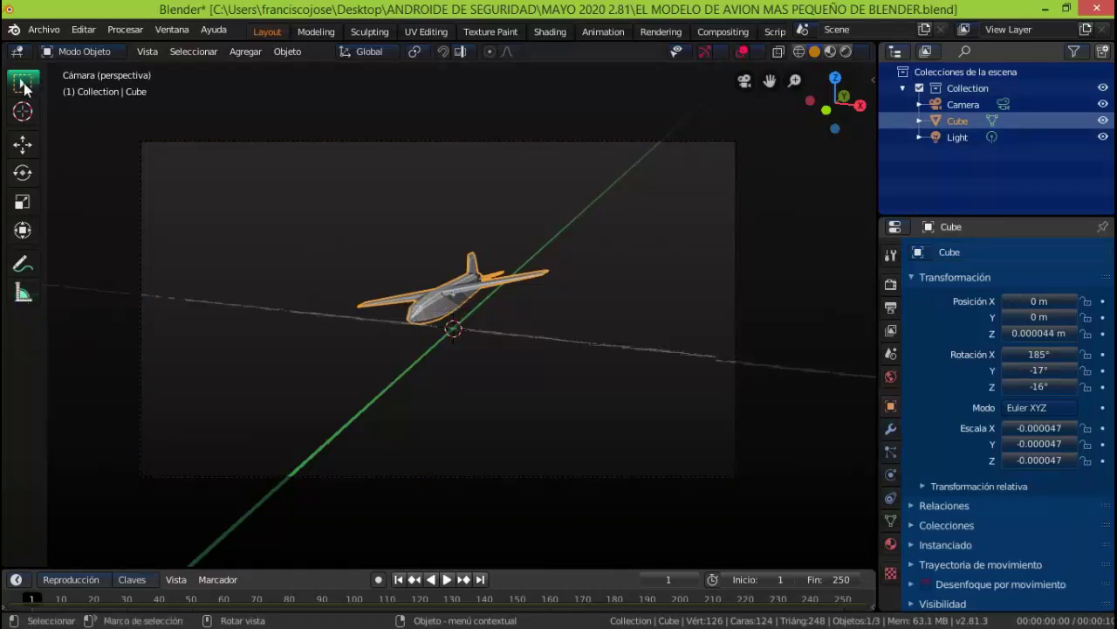
{"action": "left_click", "coordinate": [23, 294]}
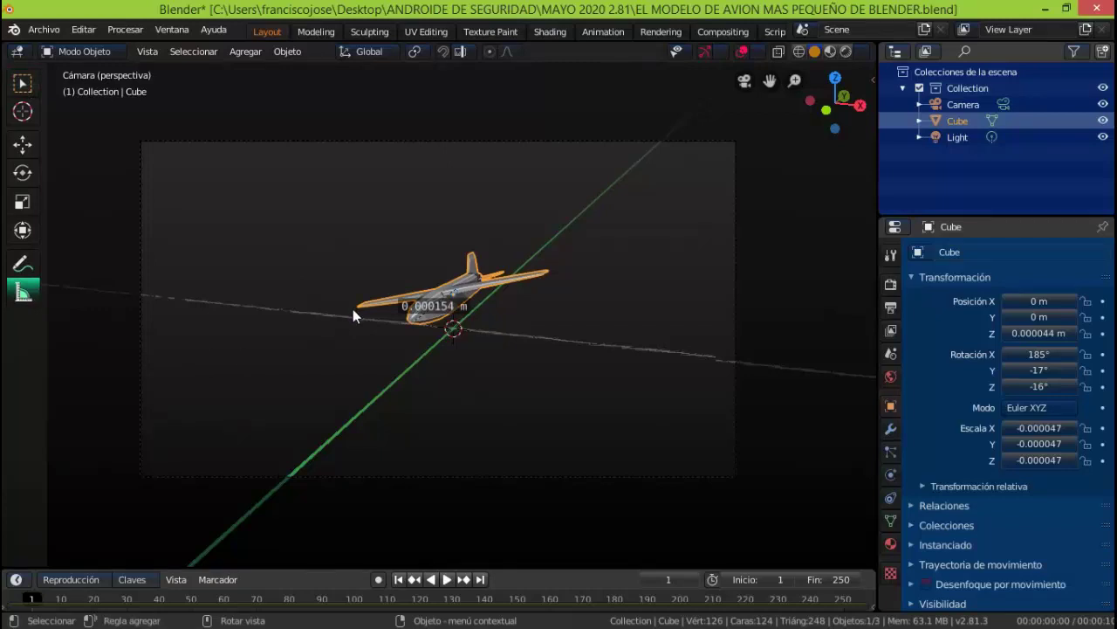
Step: Measure across the airplane's wing at 0.000252 m and orbit the view around it
{"action": "mouse_move", "coordinate": [362, 313]}
{"action": "left_mouse_down"}
{"action": "mouse_move", "coordinate": [498, 307]}
{"action": "mouse_move", "coordinate": [562, 278]}
{"action": "mouse_move", "coordinate": [544, 274]}
{"action": "left_mouse_up"}
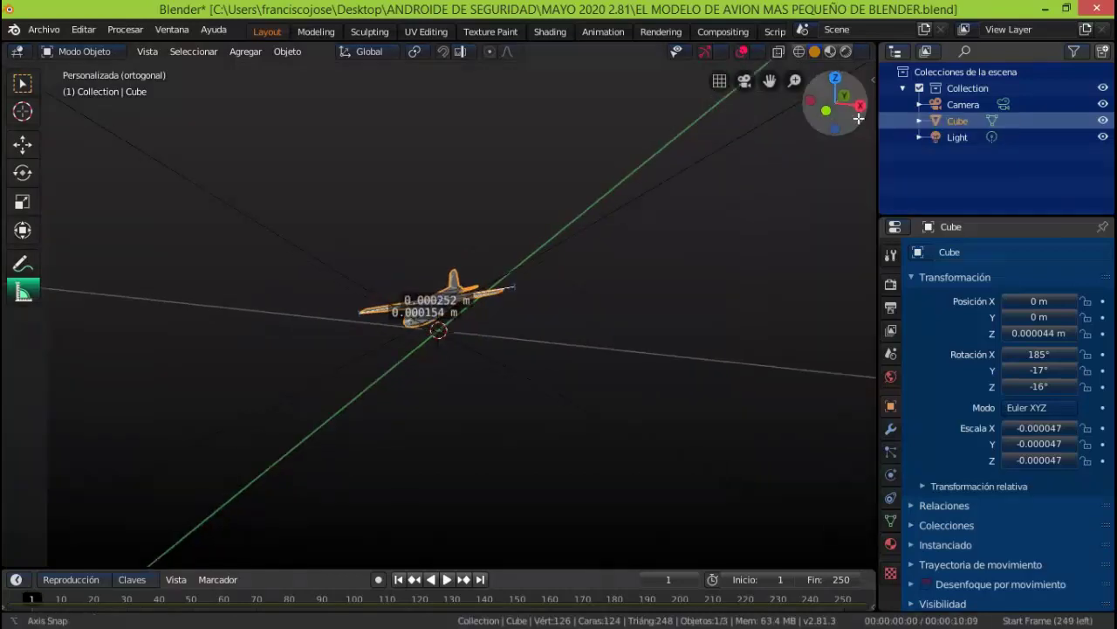
{"action": "mouse_move", "coordinate": [856, 122]}
{"action": "left_mouse_down"}
{"action": "mouse_move", "coordinate": [752, 173]}
{"action": "mouse_move", "coordinate": [770, 212]}
{"action": "mouse_move", "coordinate": [835, 198]}
{"action": "mouse_move", "coordinate": [838, 48]}
{"action": "mouse_move", "coordinate": [818, 549]}
{"action": "mouse_move", "coordinate": [729, 106]}
{"action": "mouse_move", "coordinate": [726, 152]}
{"action": "mouse_move", "coordinate": [743, 200]}
{"action": "mouse_move", "coordinate": [798, 198]}
{"action": "left_mouse_up"}
{"action": "mouse_move", "coordinate": [798, 198]}
{"action": "middle_mouse_down"}
{"action": "mouse_move", "coordinate": [811, 192]}
{"action": "mouse_move", "coordinate": [801, 217]}
{"action": "mouse_move", "coordinate": [761, 207]}
{"action": "mouse_move", "coordinate": [711, 151]}
{"action": "mouse_move", "coordinate": [808, 51]}
{"action": "mouse_move", "coordinate": [820, 567]}
{"action": "mouse_move", "coordinate": [743, 541]}
{"action": "mouse_move", "coordinate": [746, 552]}
{"action": "mouse_move", "coordinate": [768, 446]}
{"action": "mouse_move", "coordinate": [864, 314]}
{"action": "middle_mouse_up"}
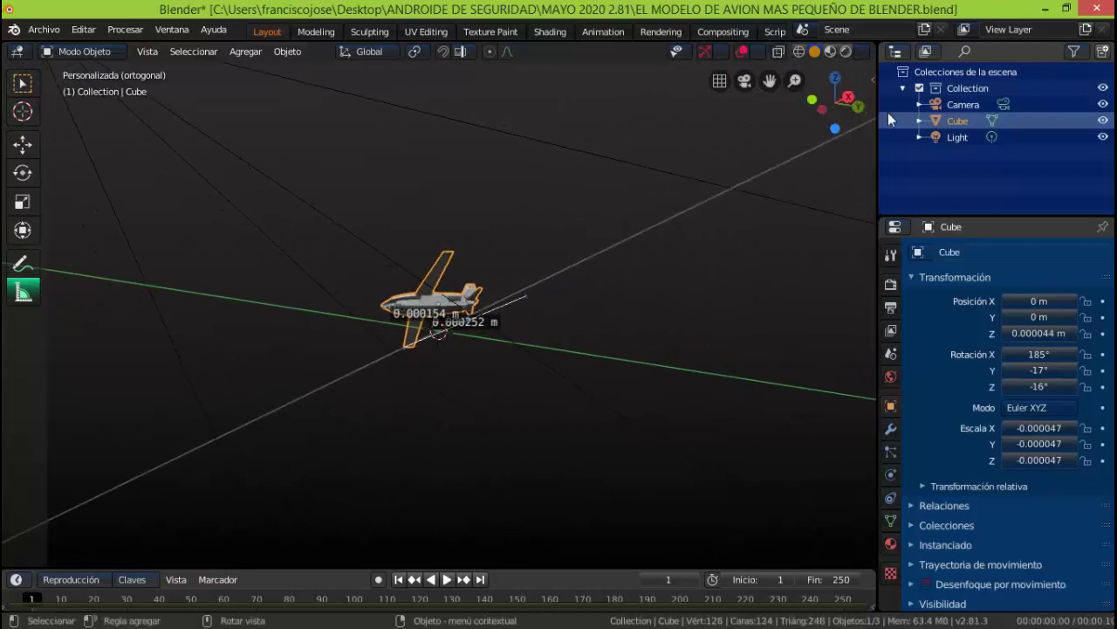
Step: Set the viewport sidebar's Clip Start to 0.00001 m, then select the Camera object
{"action": "left_click", "coordinate": [876, 81]}
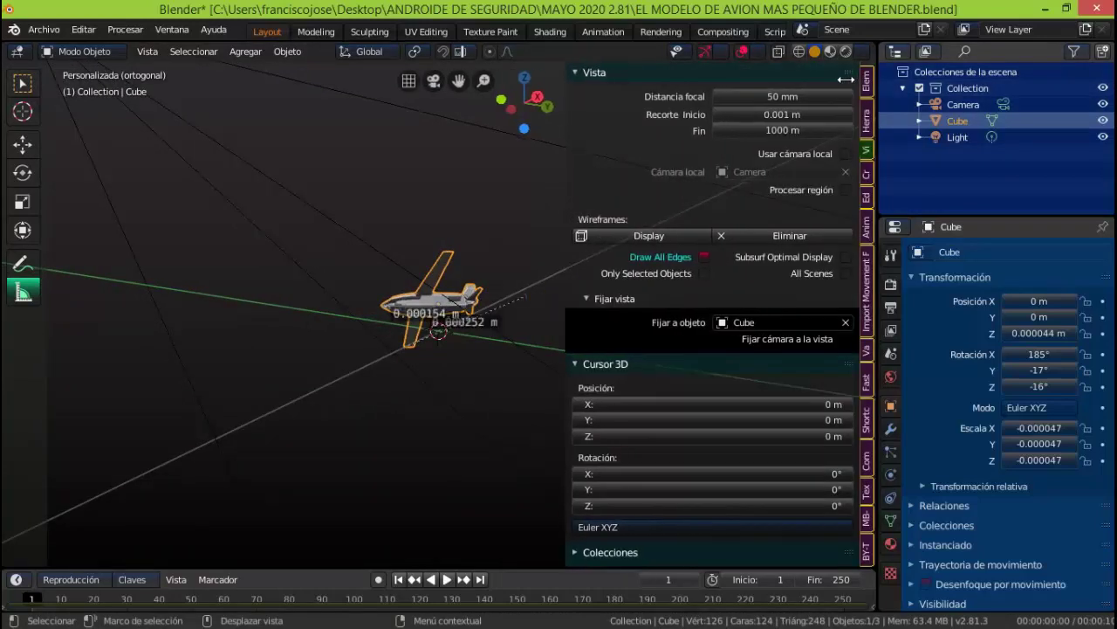
{"action": "left_click", "coordinate": [799, 114]}
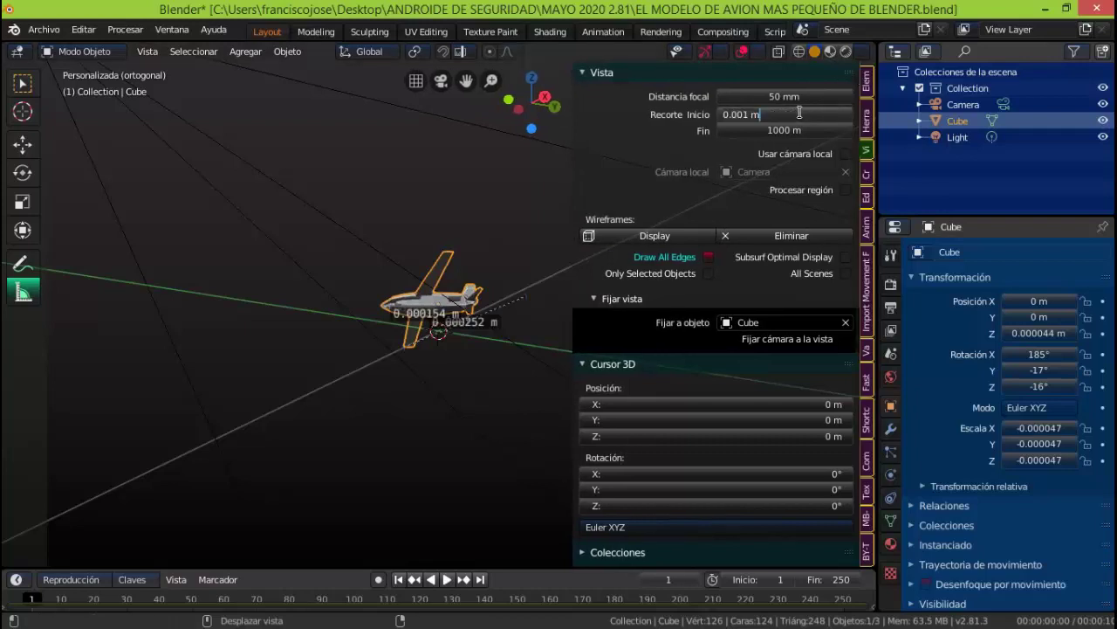
{"action": "key", "text": "BackSpace"}
{"action": "key", "text": "BackSpace"}
{"action": "key", "text": "BackSpace"}
{"action": "type", "text": ".00"}
{"action": "type", "text": "00"}
{"action": "type", "text": "1"}
{"action": "key", "text": "Return"}
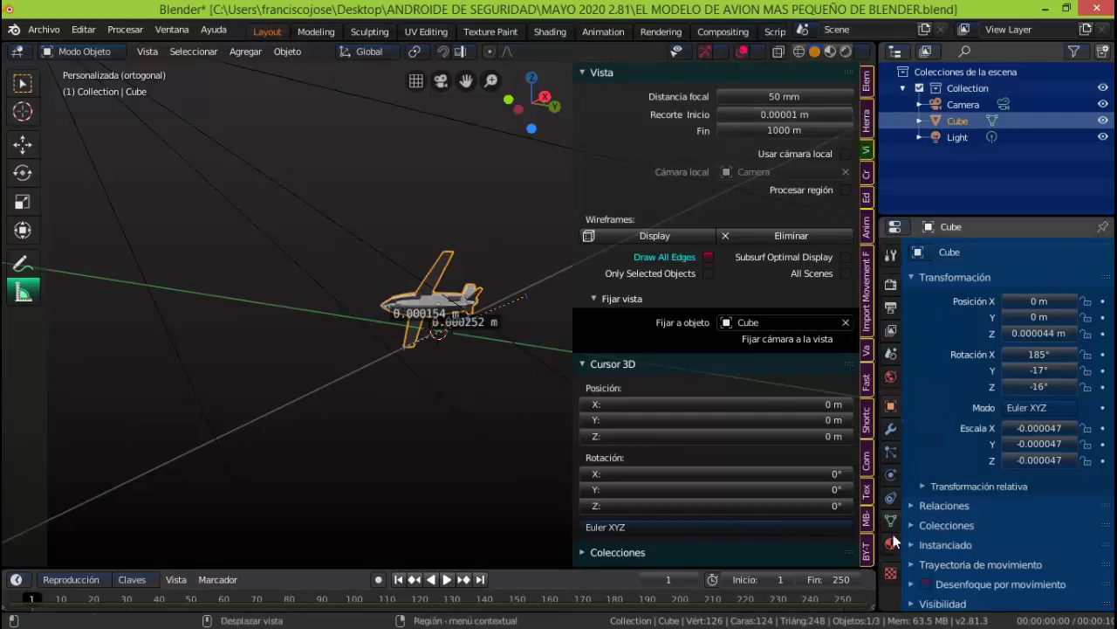
{"action": "left_click", "coordinate": [961, 107]}
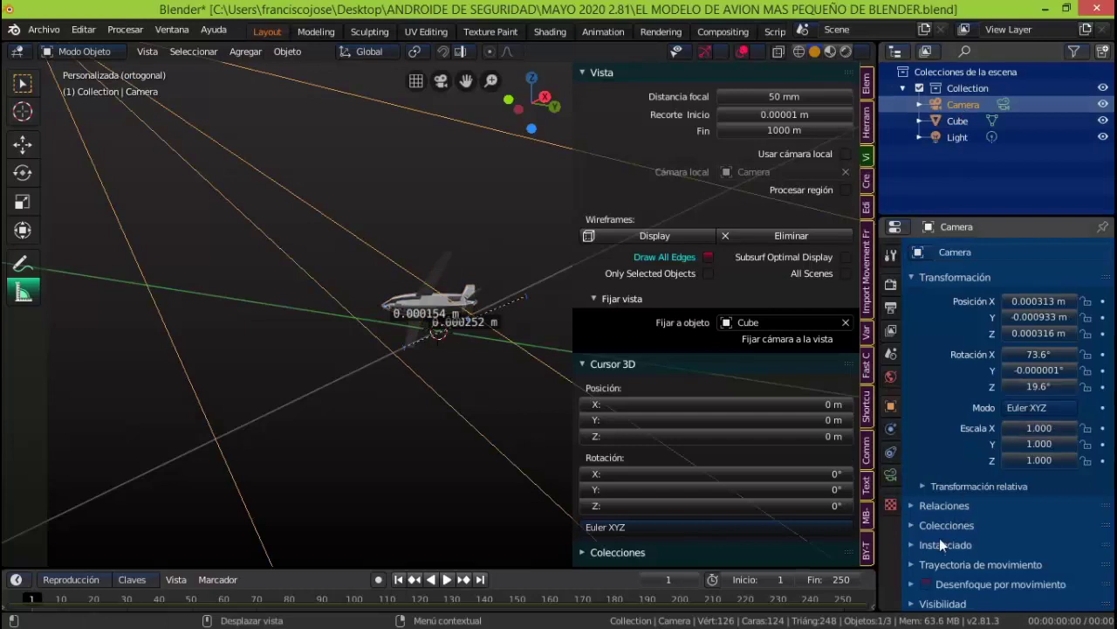
Step: Set the camera's lens Clip Start to 0.00001 m and view the airplane through the camera
{"action": "left_click", "coordinate": [891, 476]}
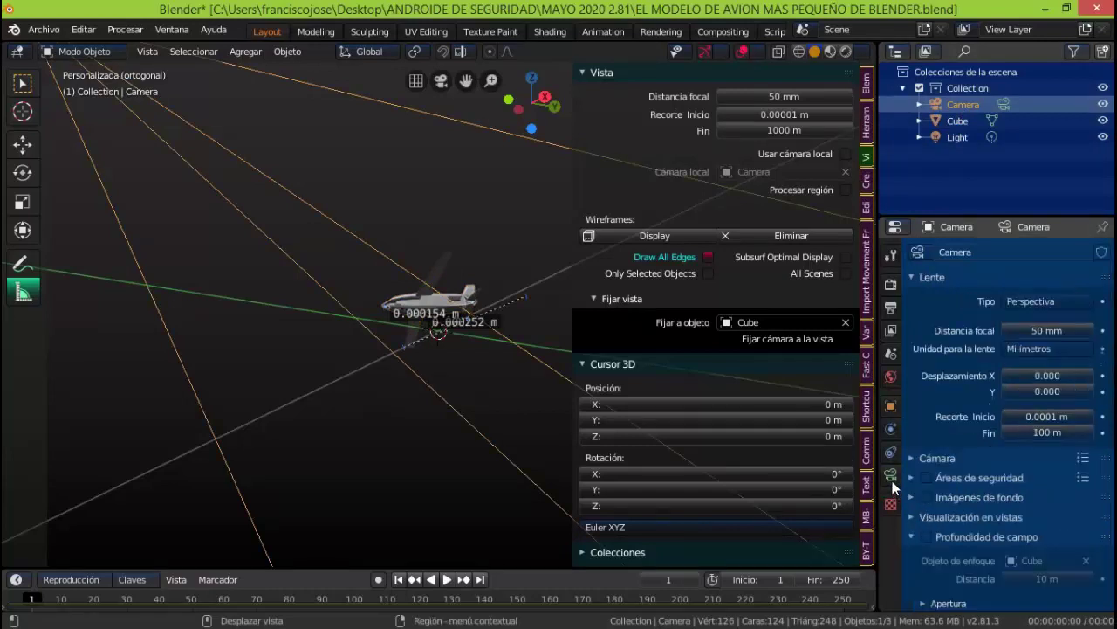
{"action": "left_click", "coordinate": [1043, 418]}
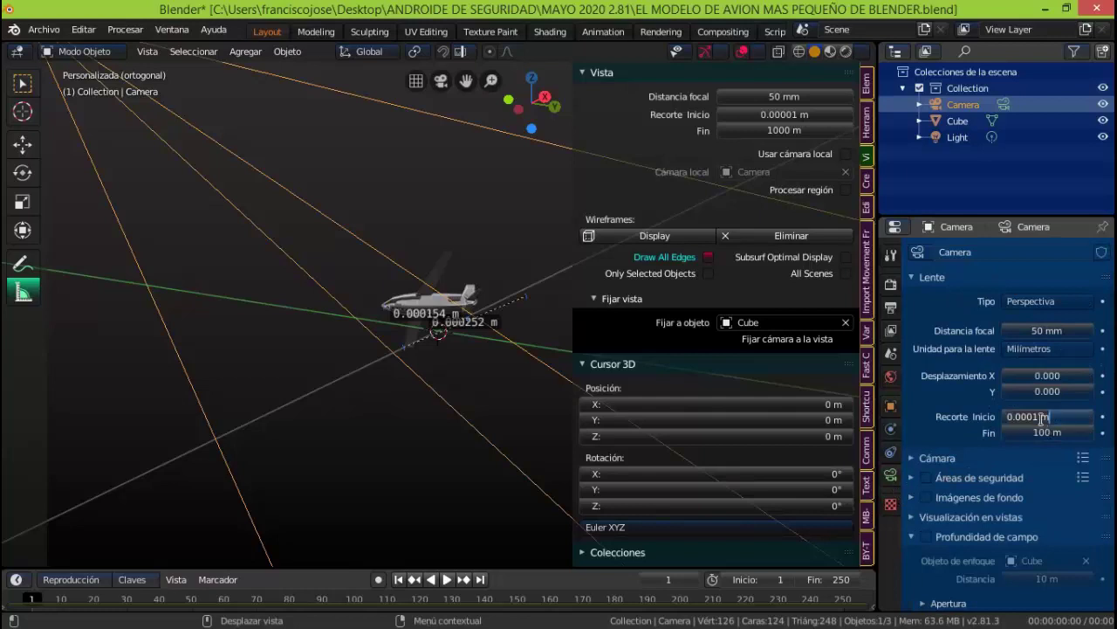
{"action": "type", "text": "0.00"}
{"action": "type", "text": "00"}
{"action": "type", "text": "0"}
{"action": "type", "text": "1"}
{"action": "key", "text": "Return"}
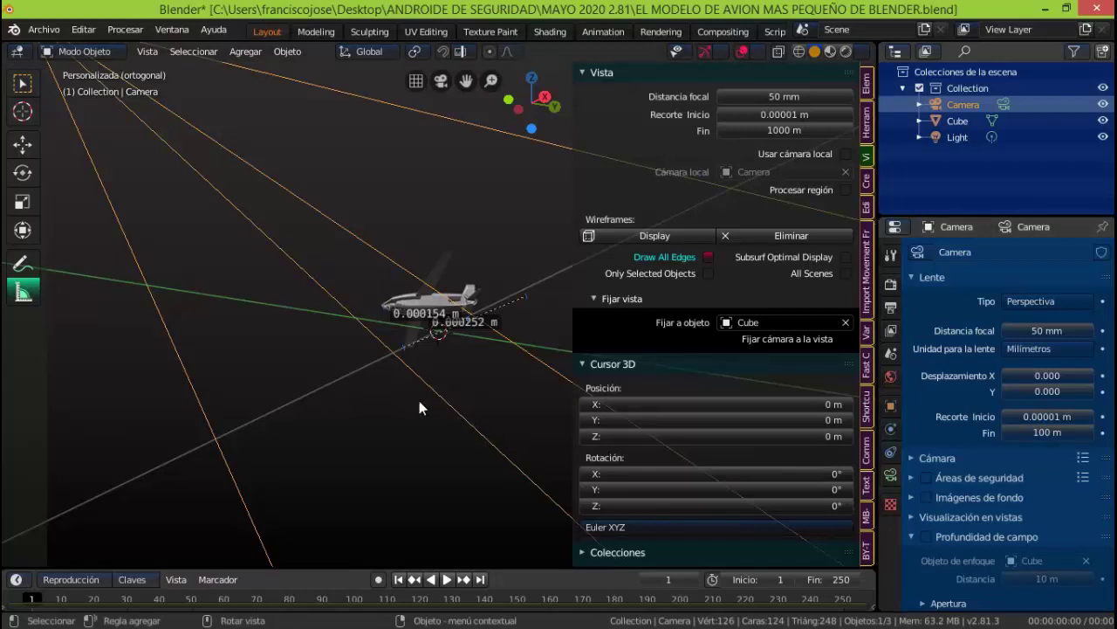
{"action": "key", "text": "KP_0"}
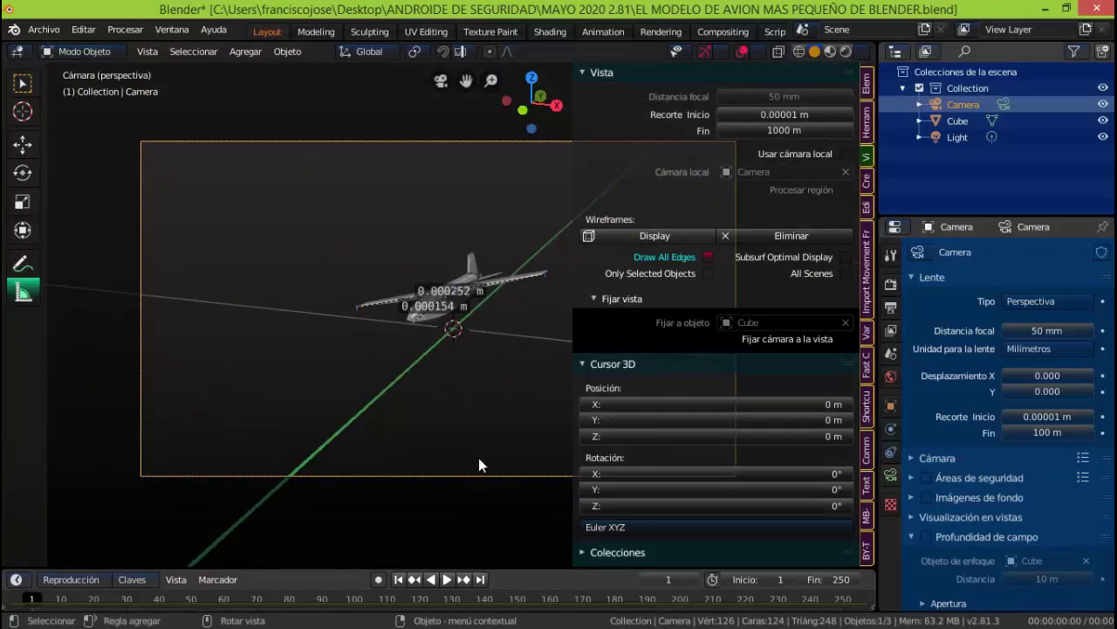
Step: Close the sidebar, adjust the zoom on the airplane, and open the View menu
{"action": "key", "text": "n"}
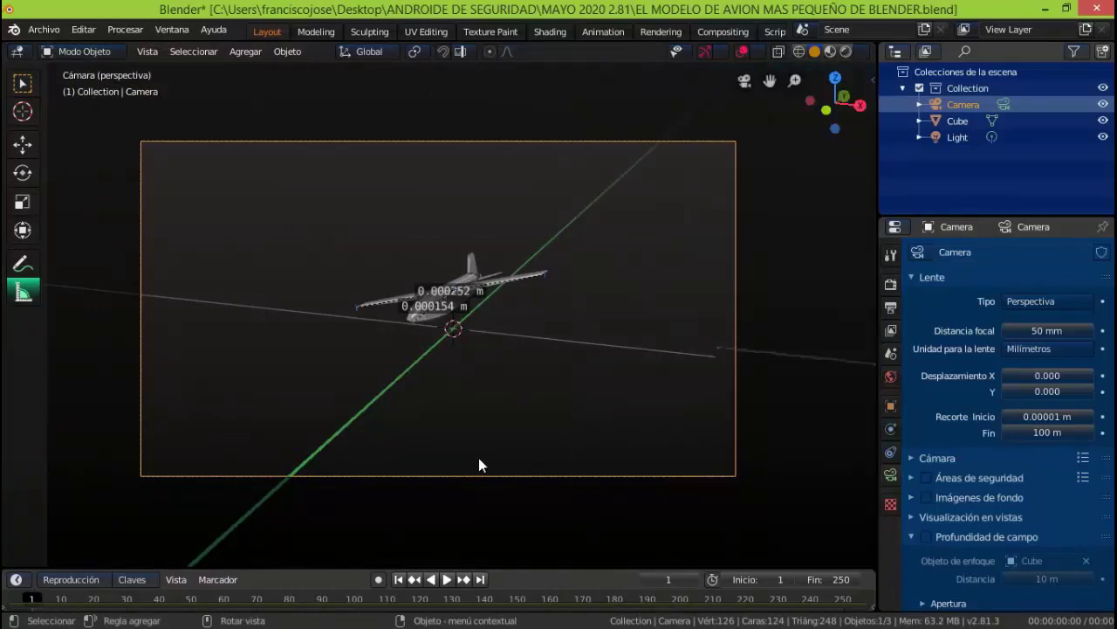
{"action": "scroll", "coordinate": [478, 464], "scroll_direction": "up", "scroll_amount": 1}
{"action": "scroll", "coordinate": [478, 464], "scroll_direction": "up", "scroll_amount": 1}
{"action": "scroll", "coordinate": [479, 463], "scroll_direction": "up", "scroll_amount": 1}
{"action": "scroll", "coordinate": [480, 458], "scroll_direction": "up", "scroll_amount": 1}
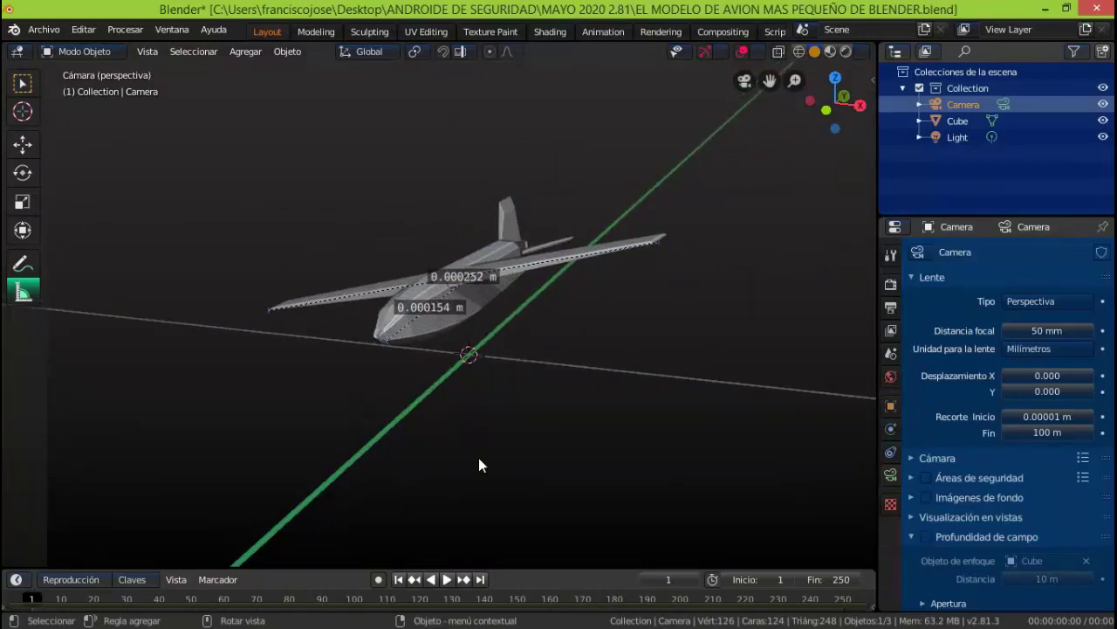
{"action": "scroll", "coordinate": [479, 459], "scroll_direction": "up", "scroll_amount": 1}
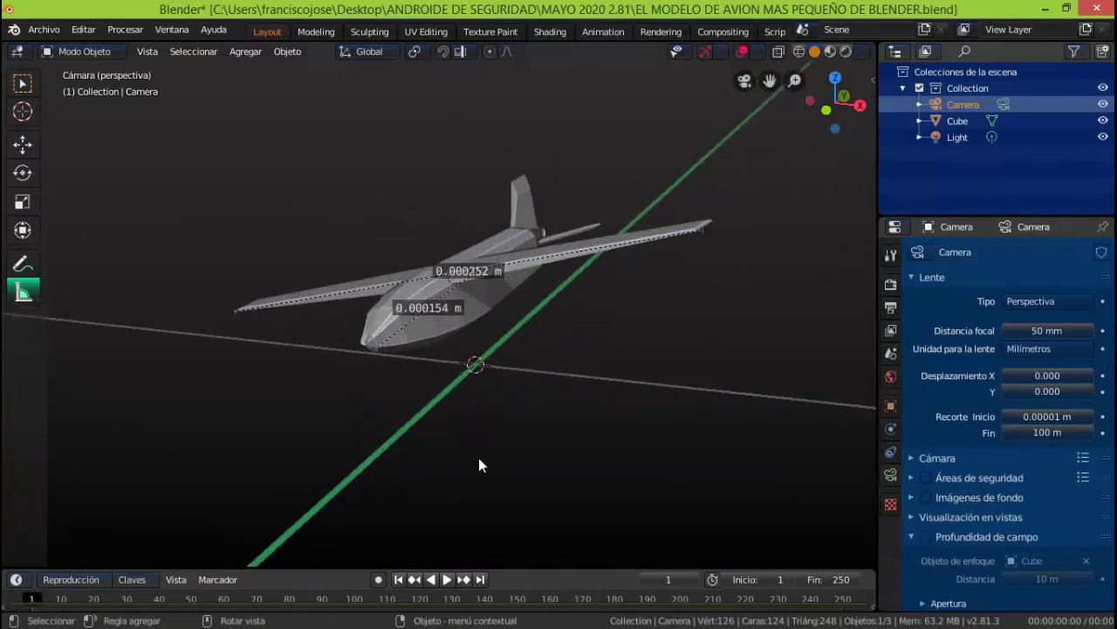
{"action": "scroll", "coordinate": [479, 458], "scroll_direction": "up", "scroll_amount": 1}
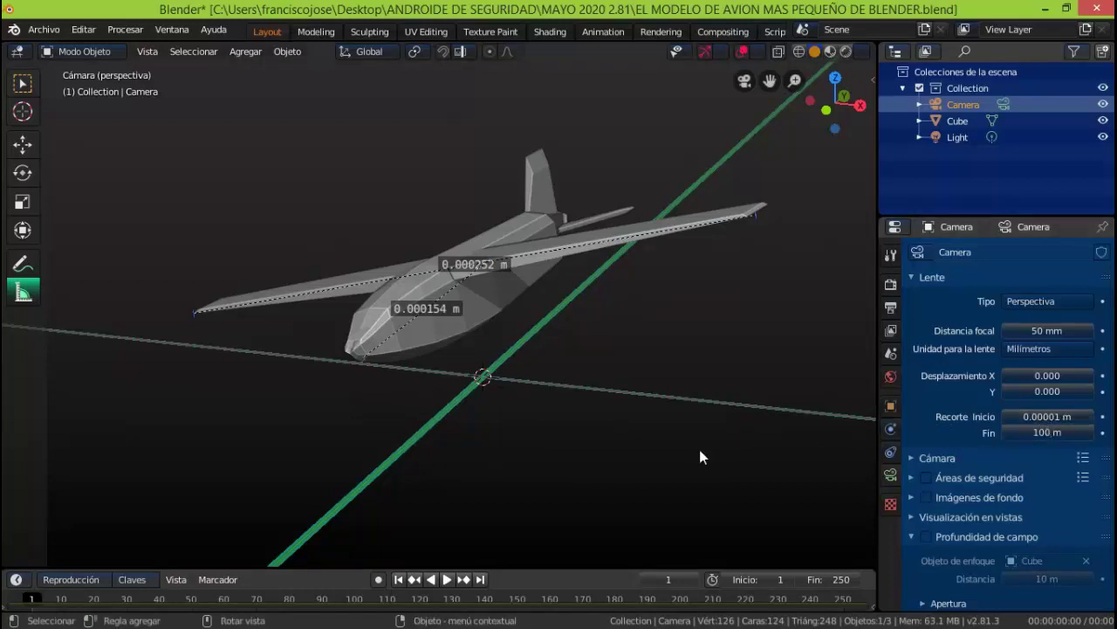
{"action": "scroll", "coordinate": [700, 450], "scroll_direction": "down", "scroll_amount": 1}
{"action": "scroll", "coordinate": [700, 450], "scroll_direction": "down", "scroll_amount": 1}
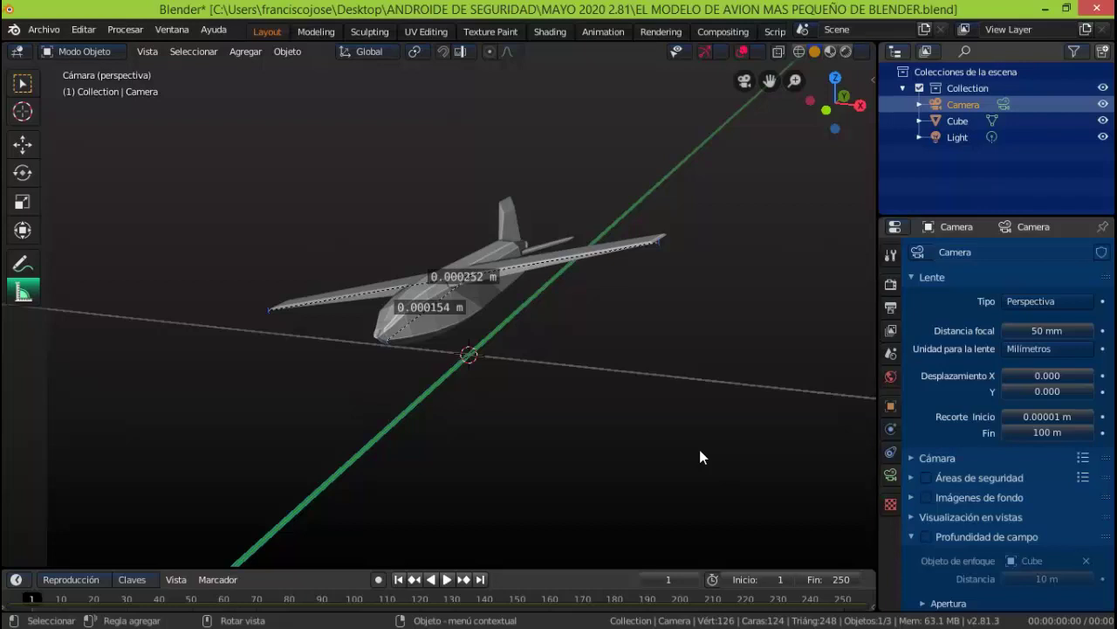
{"action": "left_click", "coordinate": [155, 54]}
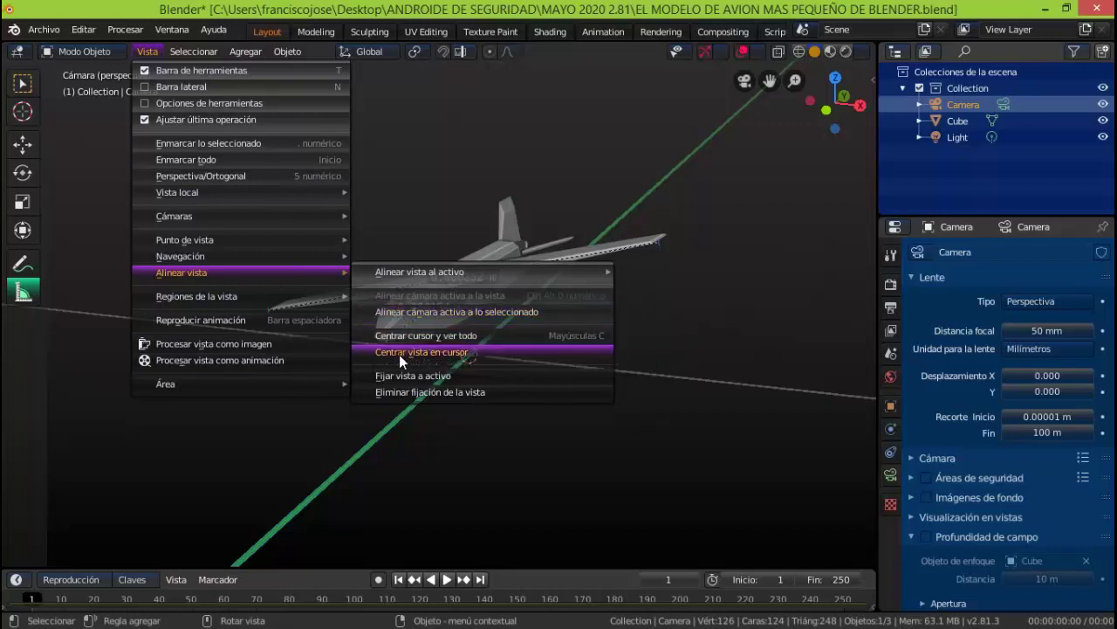
{"action": "mouse_move", "coordinate": [182, 272]}
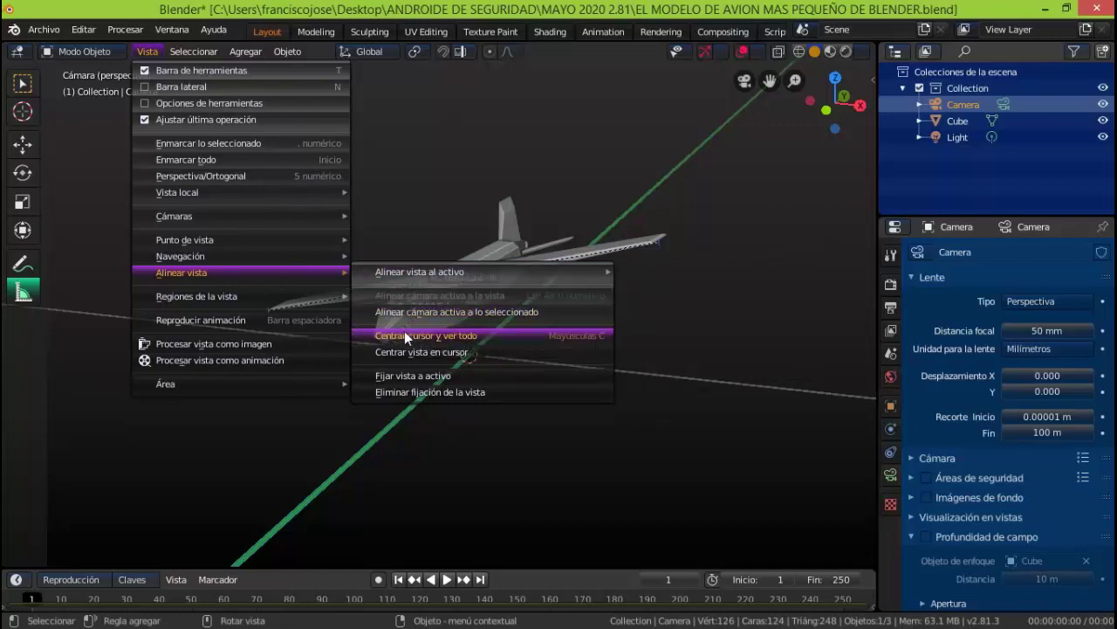
Step: Choose View > Align View > Lock View to Active to keep the airplane framed
{"action": "left_click", "coordinate": [406, 377]}
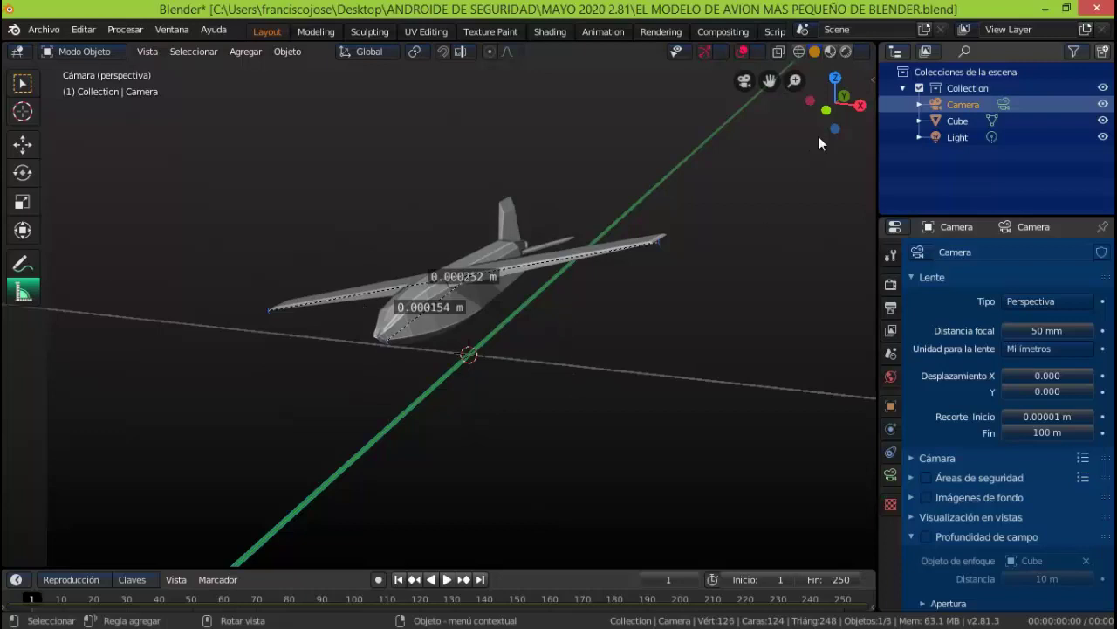
Step: Orbit out of camera view to reveal the camera frustum around the airplane, and show the sidebar
{"action": "left_click_drag", "start_coordinate": [820, 123], "coordinate": [774, 117]}
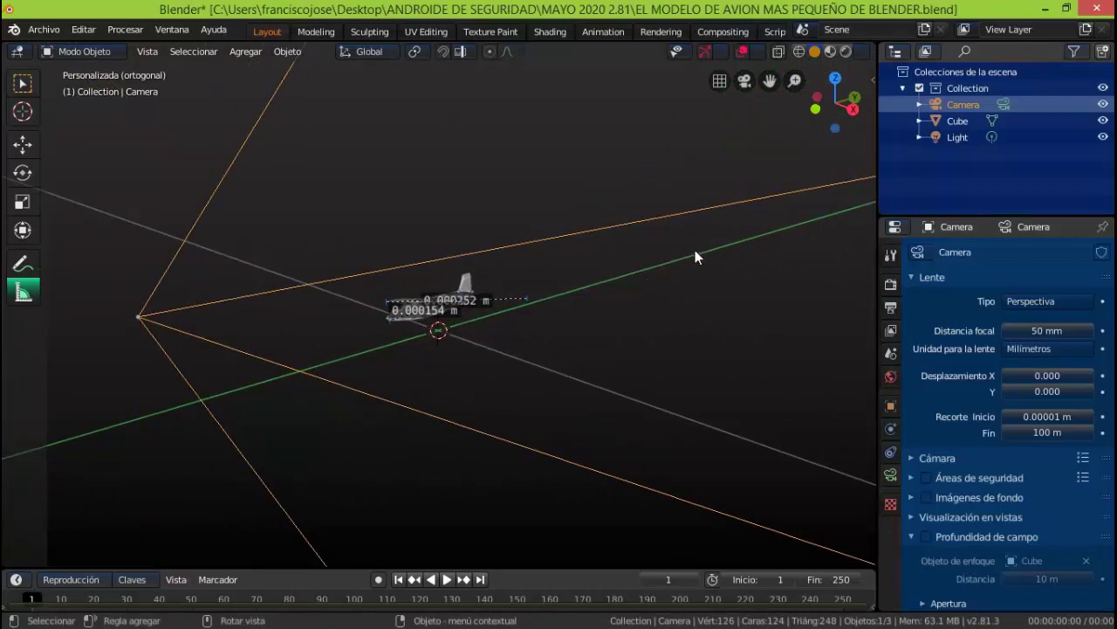
{"action": "left_click", "coordinate": [874, 80]}
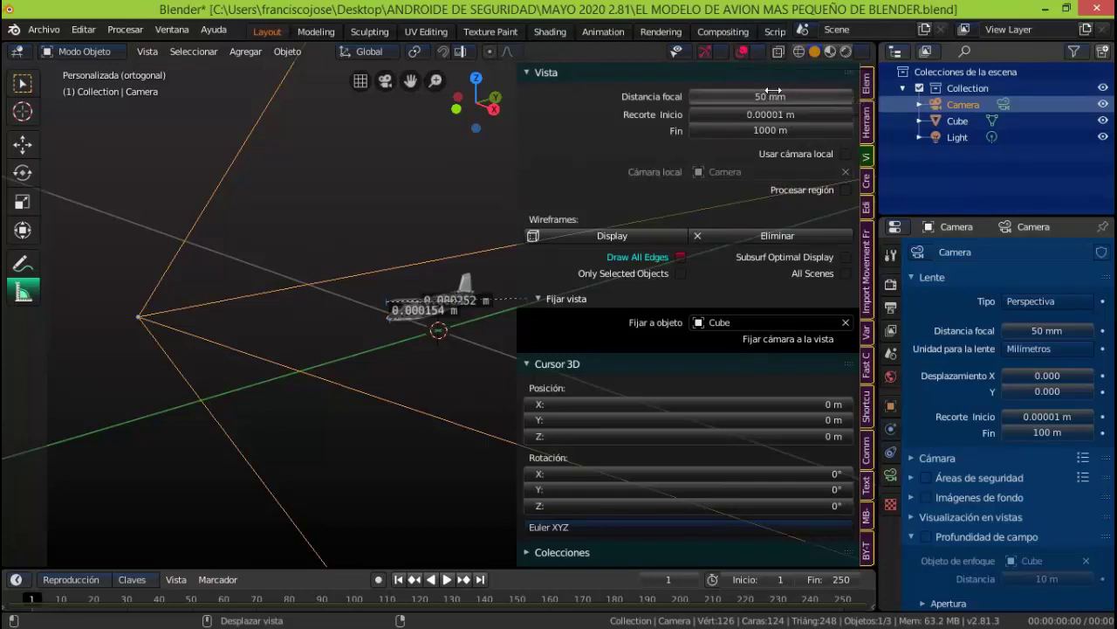
Step: Change the viewport Focal Length from 50 mm to 5 mm, deselect the camera, and hide the sidebar
{"action": "left_click", "coordinate": [769, 96]}
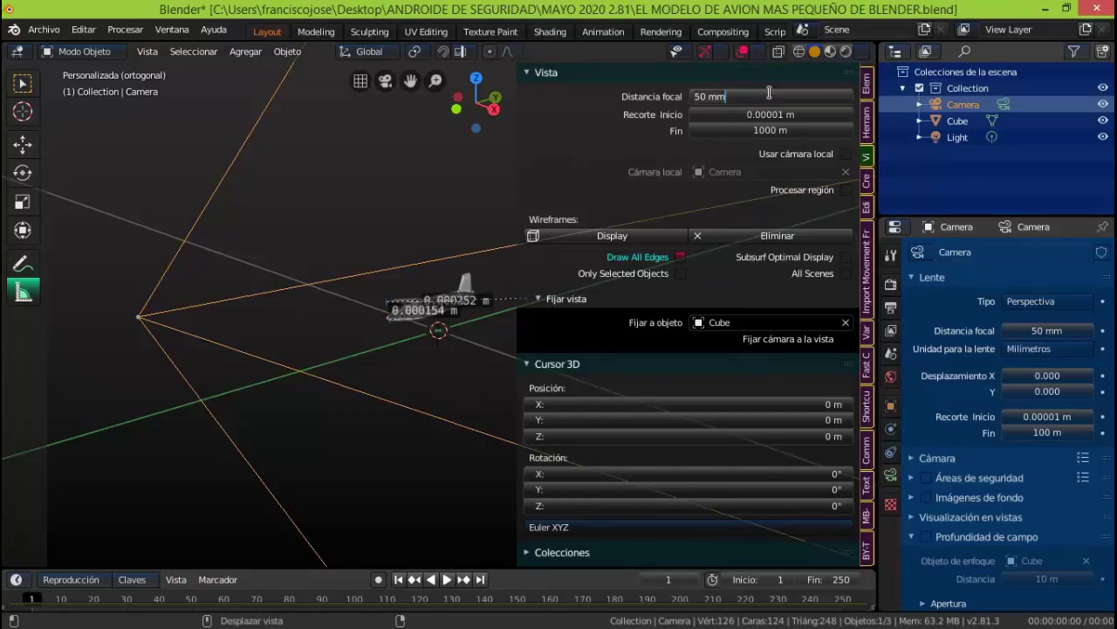
{"action": "key", "text": "BackSpace"}
{"action": "key", "text": "BackSpace"}
{"action": "key", "text": "BackSpace"}
{"action": "key", "text": "Return"}
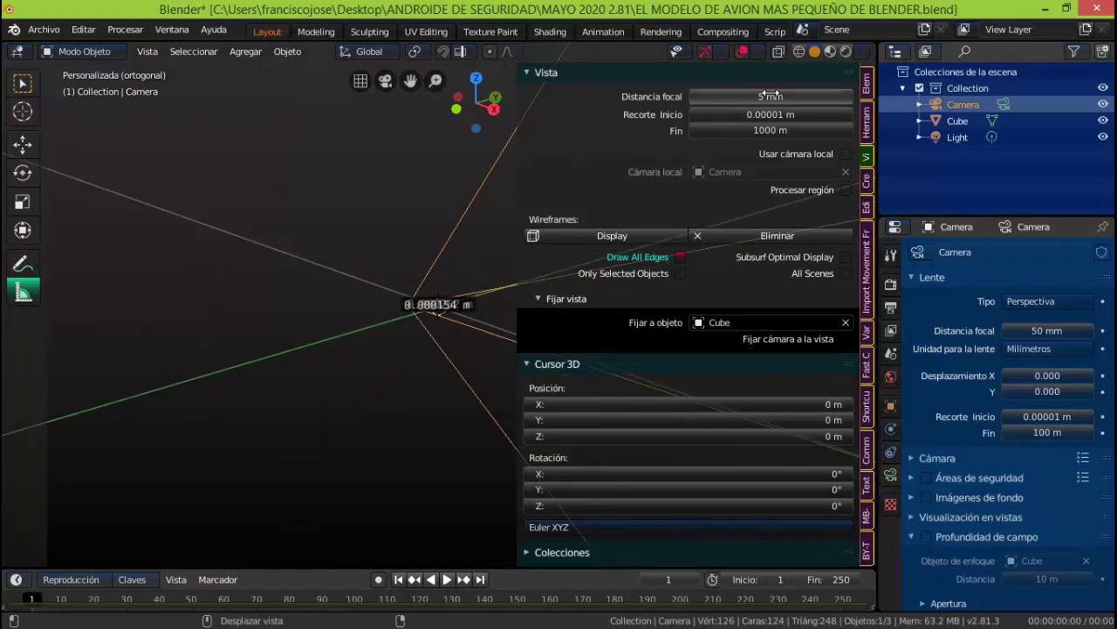
{"action": "middle_click_drag", "start_coordinate": [771, 95], "coordinate": [760, 122], "text": "ctrl"}
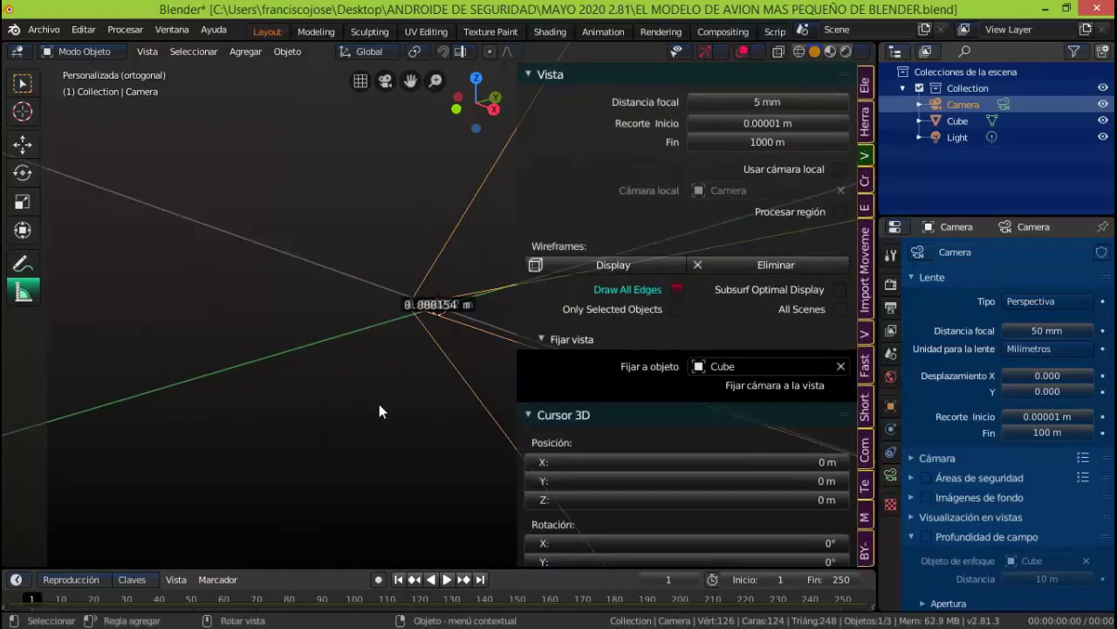
{"action": "left_click", "coordinate": [379, 403]}
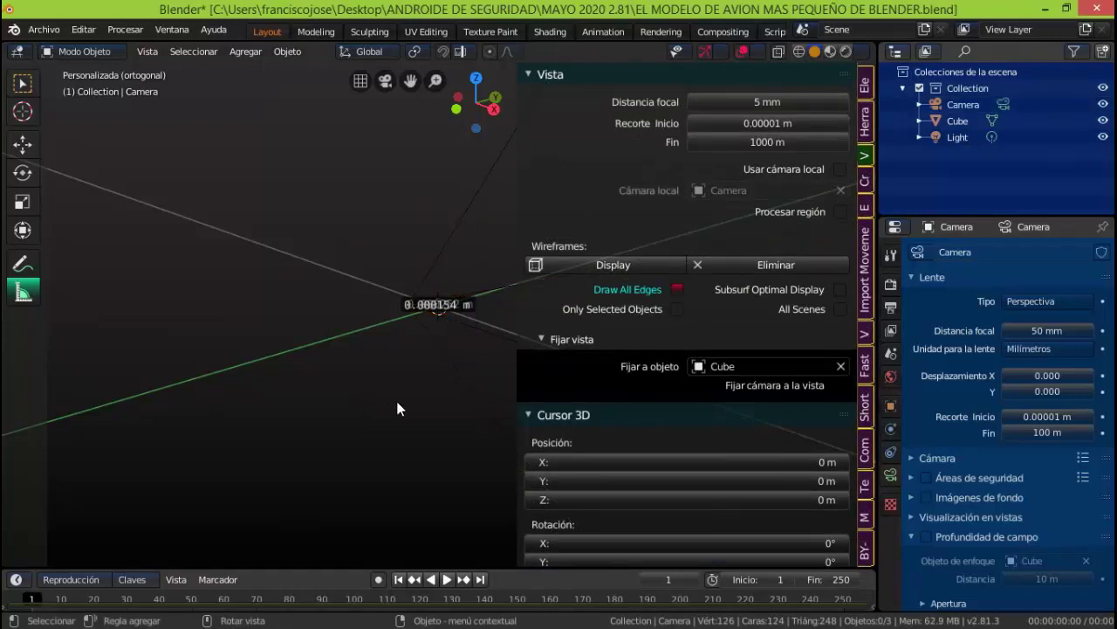
{"action": "key", "text": "n"}
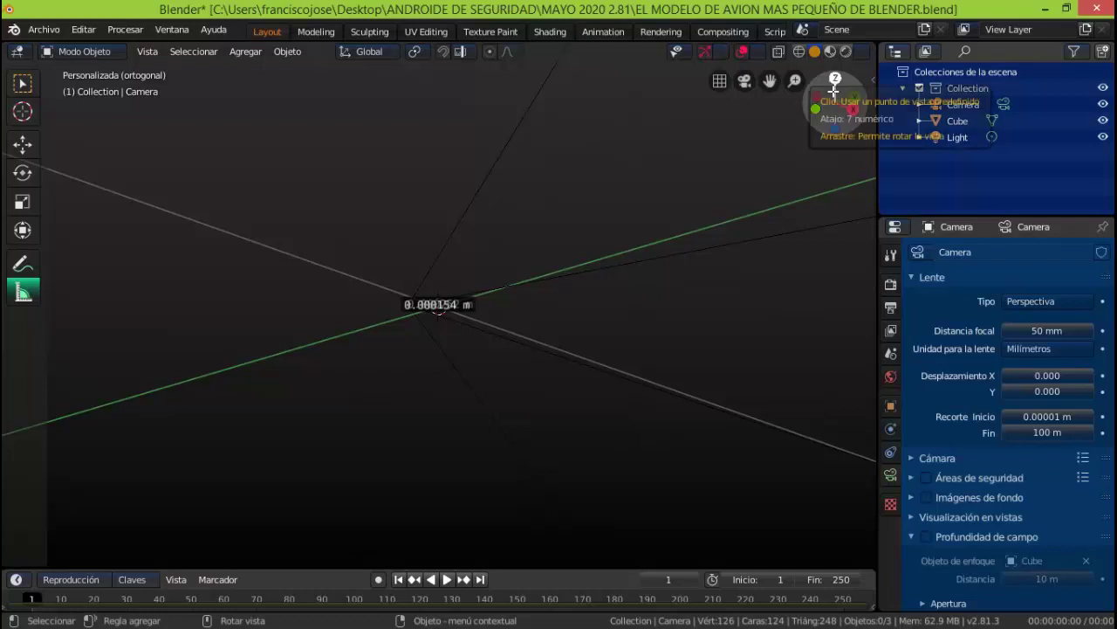
Step: Go to camera view (Numpad 0), clear the selection, and switch to Rendered shading showing the red airplane
{"action": "left_click_drag", "start_coordinate": [831, 103], "coordinate": [828, 140]}
{"action": "key", "text": "KP_0"}
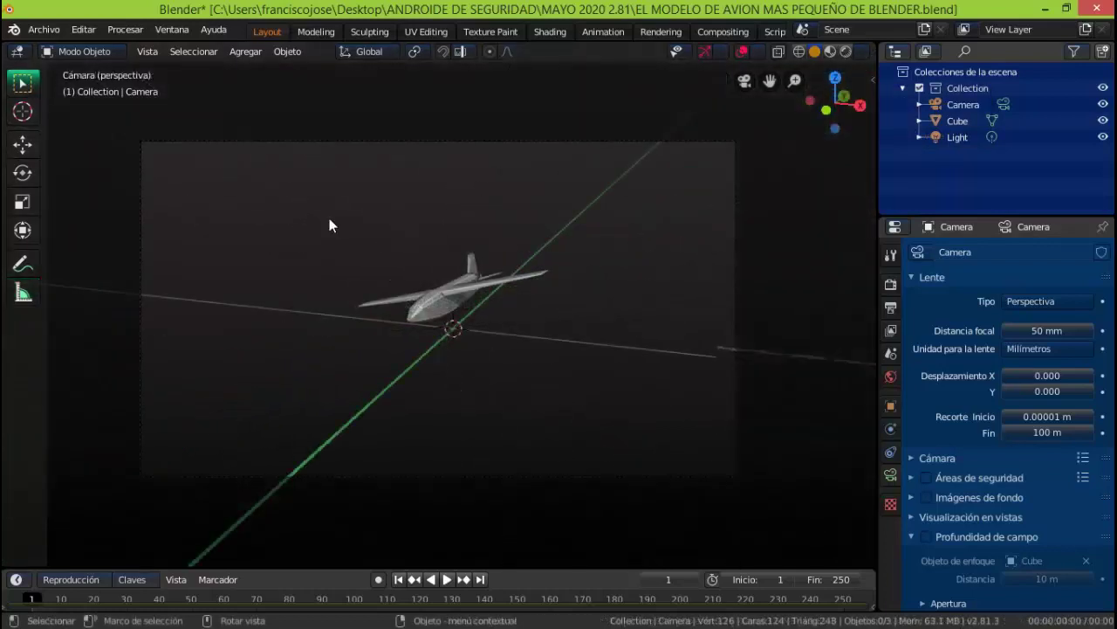
{"action": "left_click", "coordinate": [449, 279]}
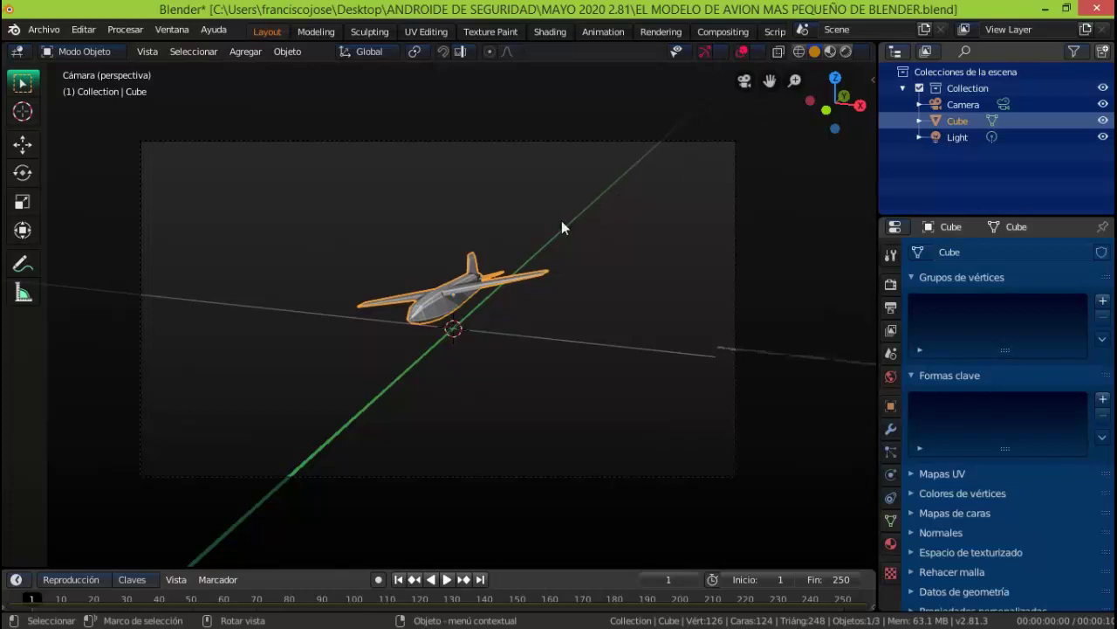
{"action": "key", "text": "a"}
{"action": "key", "text": "alt+a"}
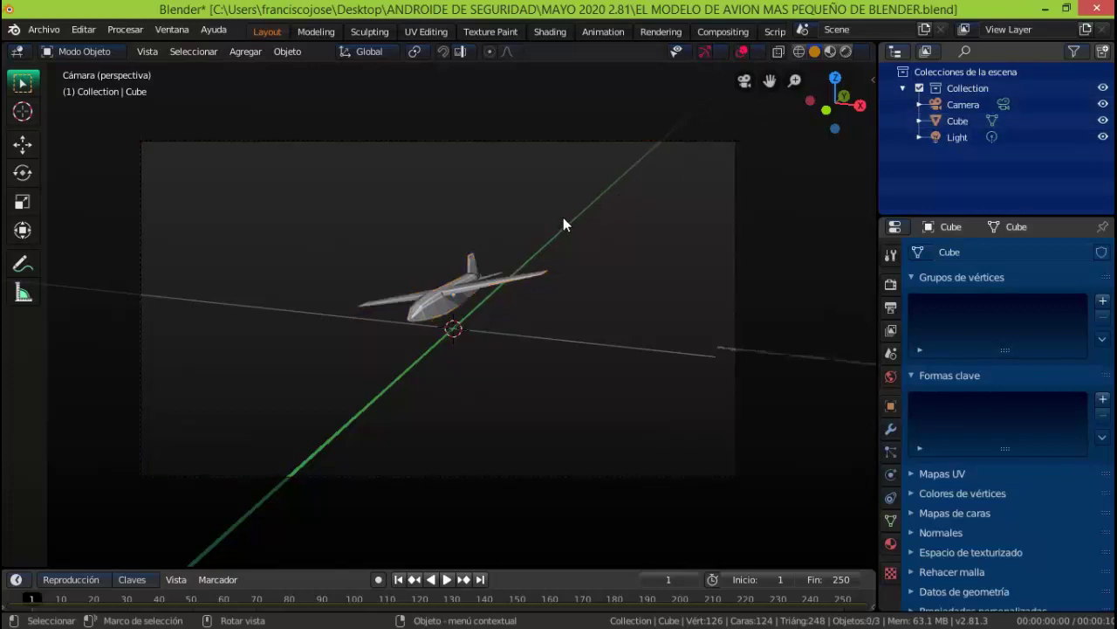
{"action": "left_click", "coordinate": [847, 51]}
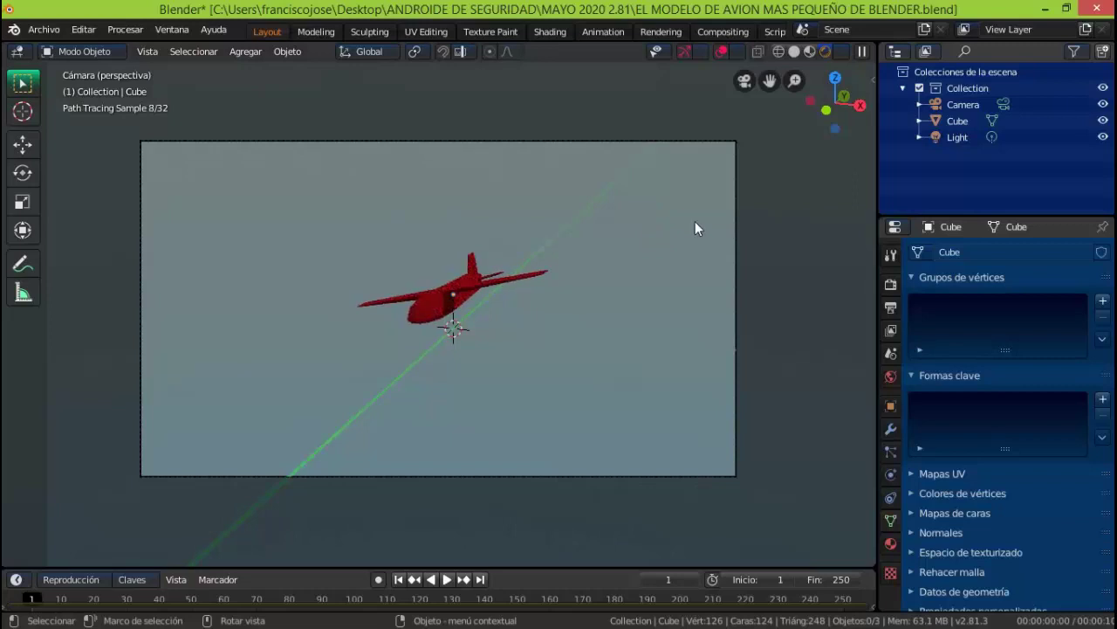
Step: Orbit away, then return to camera view with Numpad 0, showing the grey airplane in solid shading
{"action": "mouse_move", "coordinate": [698, 229]}
{"action": "middle_mouse_down"}
{"action": "mouse_move", "coordinate": [7, 136]}
{"action": "mouse_move", "coordinate": [852, 126]}
{"action": "mouse_move", "coordinate": [821, 115]}
{"action": "middle_mouse_up"}
{"action": "key", "text": "KP_0"}
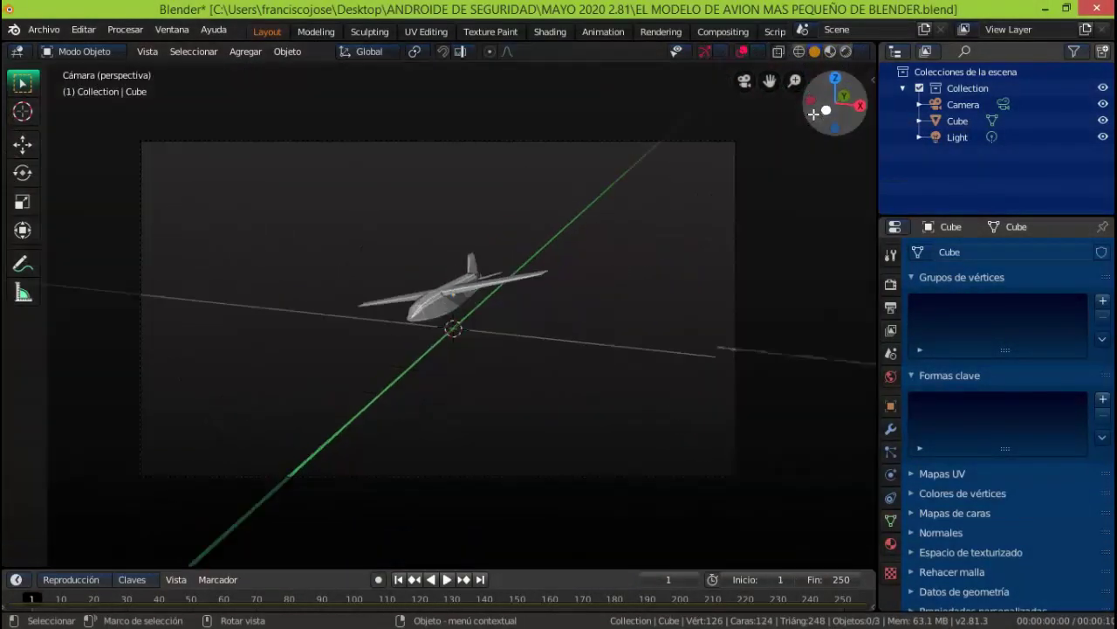